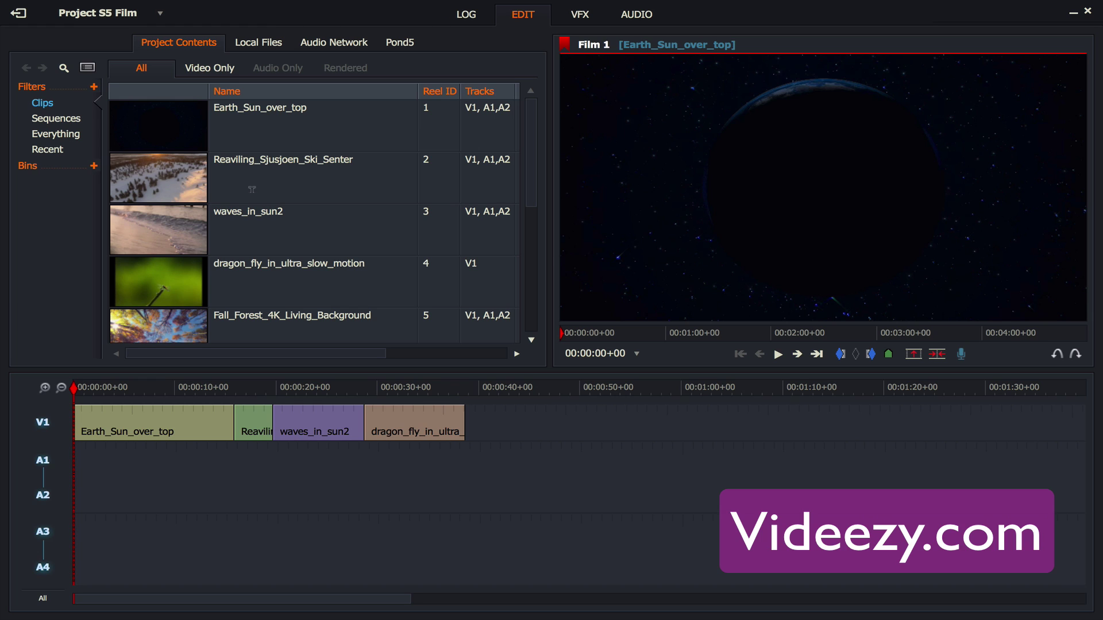
# - Look through the project's clips and open waves_in_sun2 in its own viewer, closing it after viewing
pyautogui.scroll(-3, 240, 180)
pyautogui.scroll(-3, 240, 180)
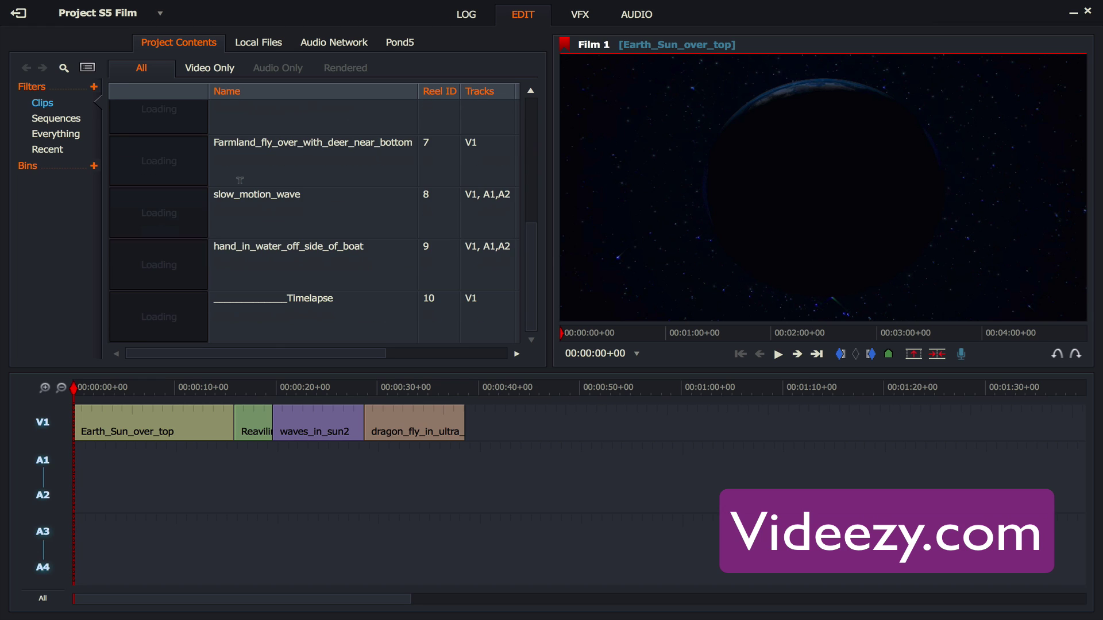
pyautogui.scroll(6, 241, 180)
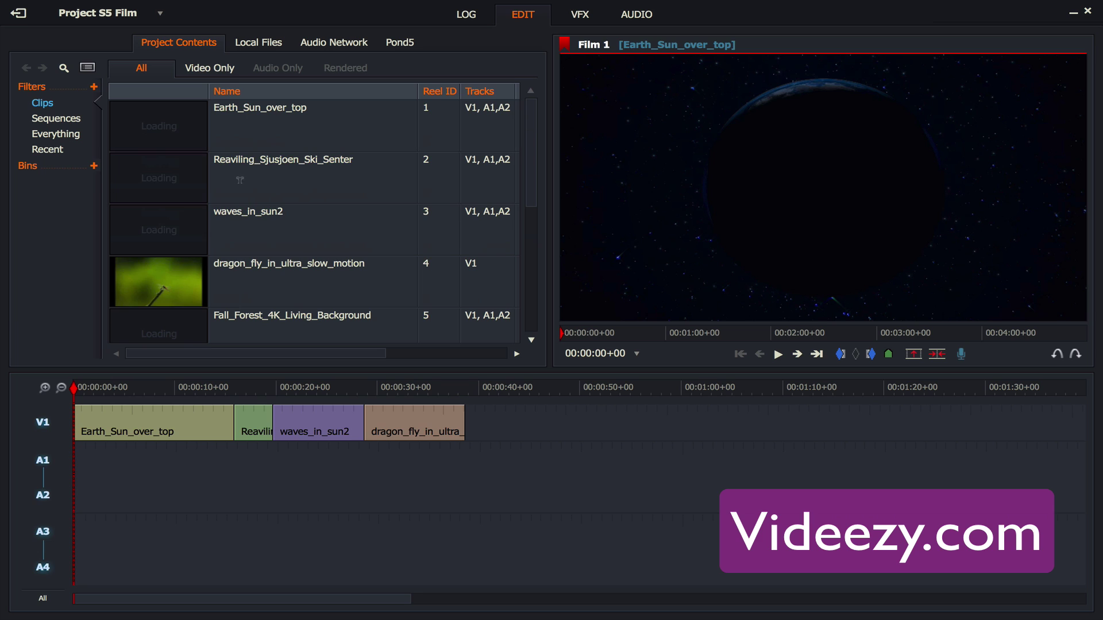
pyautogui.scroll(-6, 240, 179)
pyautogui.scroll(6, 240, 180)
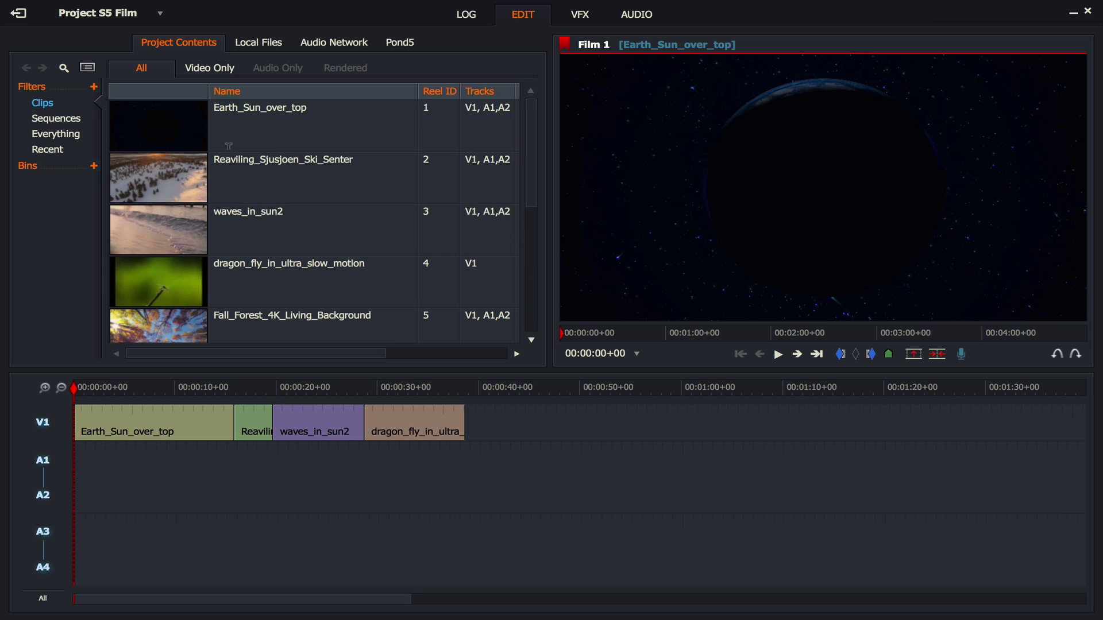
pyautogui.doubleClick(183, 232)
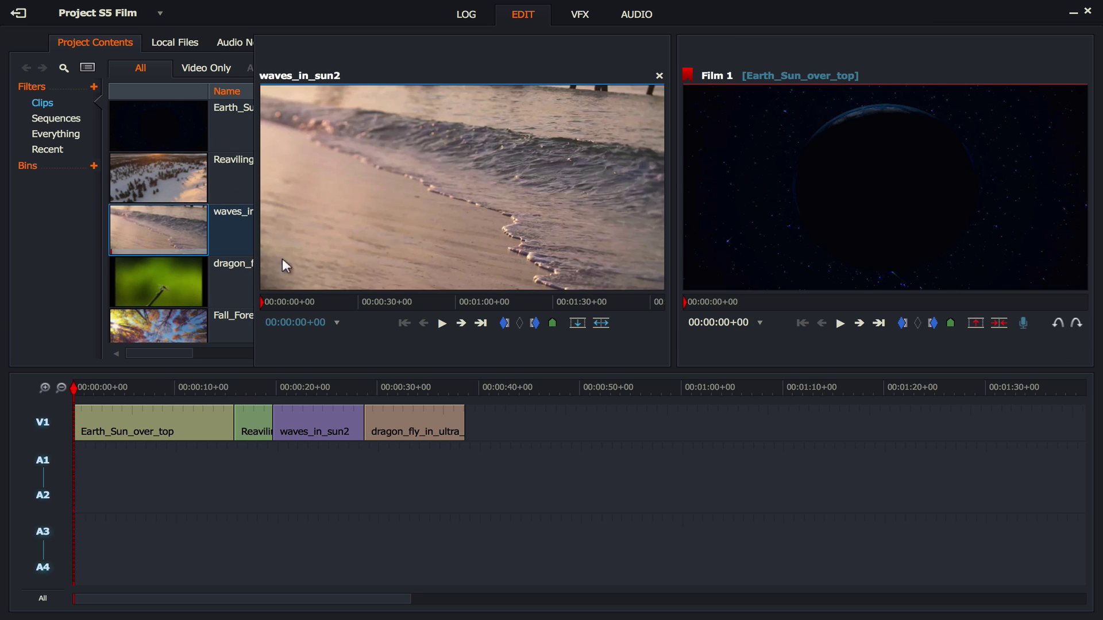
pyautogui.click(658, 76)
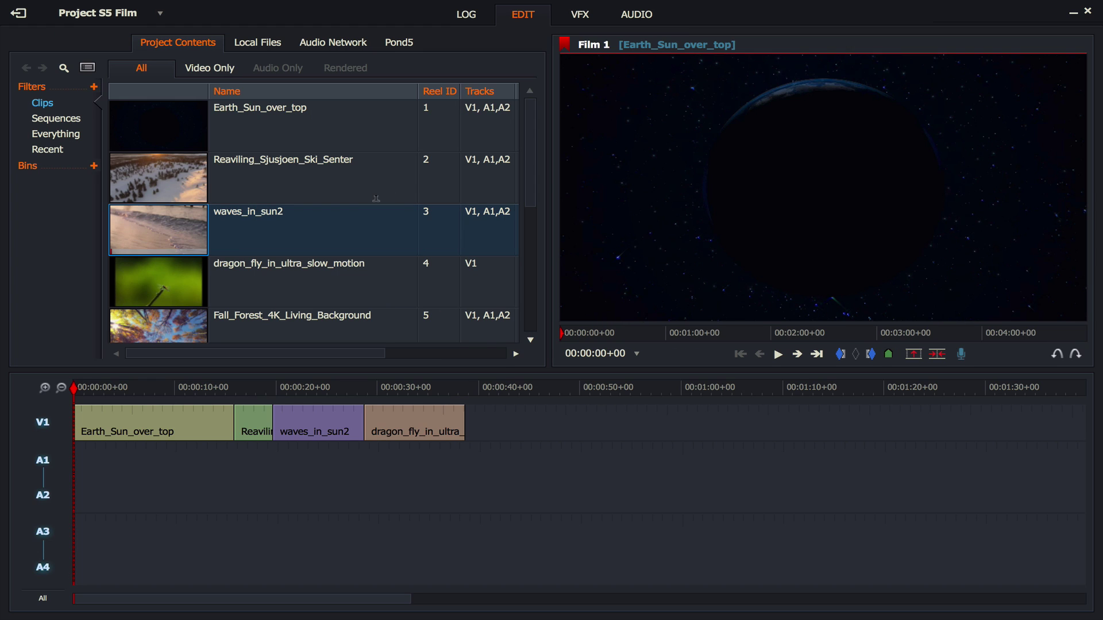
# - Scrub Film 1 to the dragonfly clip at 00:00:30+14 and play it briefly
pyautogui.moveTo(73, 383); pyautogui.dragTo(380, 372)
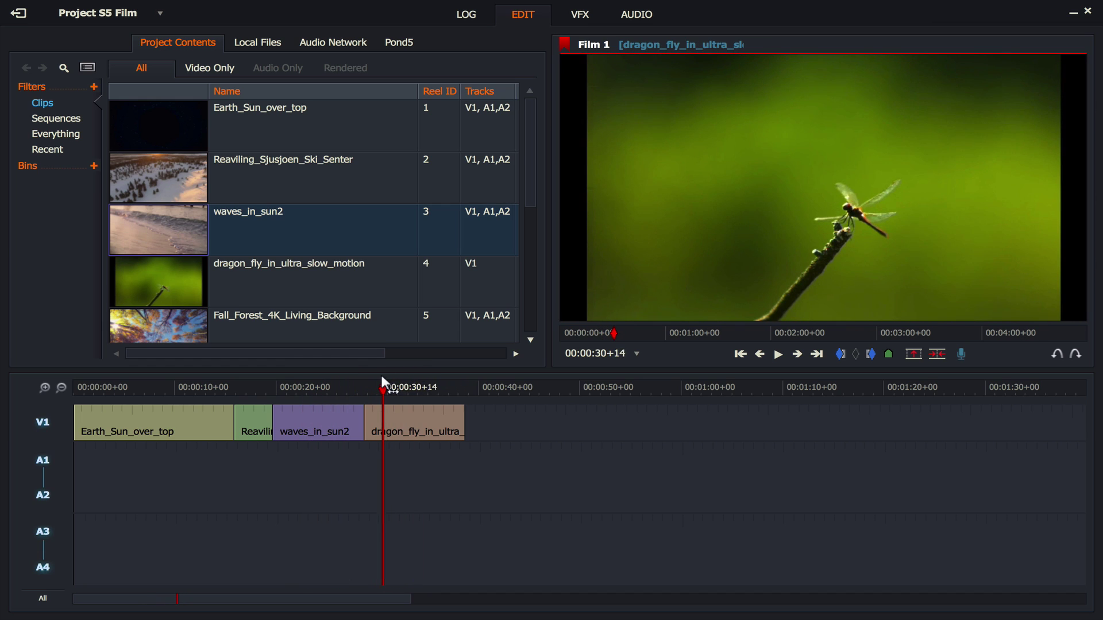
pyautogui.press('space')
# - Try adding Fall_Forest_4K_Living_Background with its audio directly after the dragonfly clip, and undo it
pyautogui.scroll(-5, 310, 229)
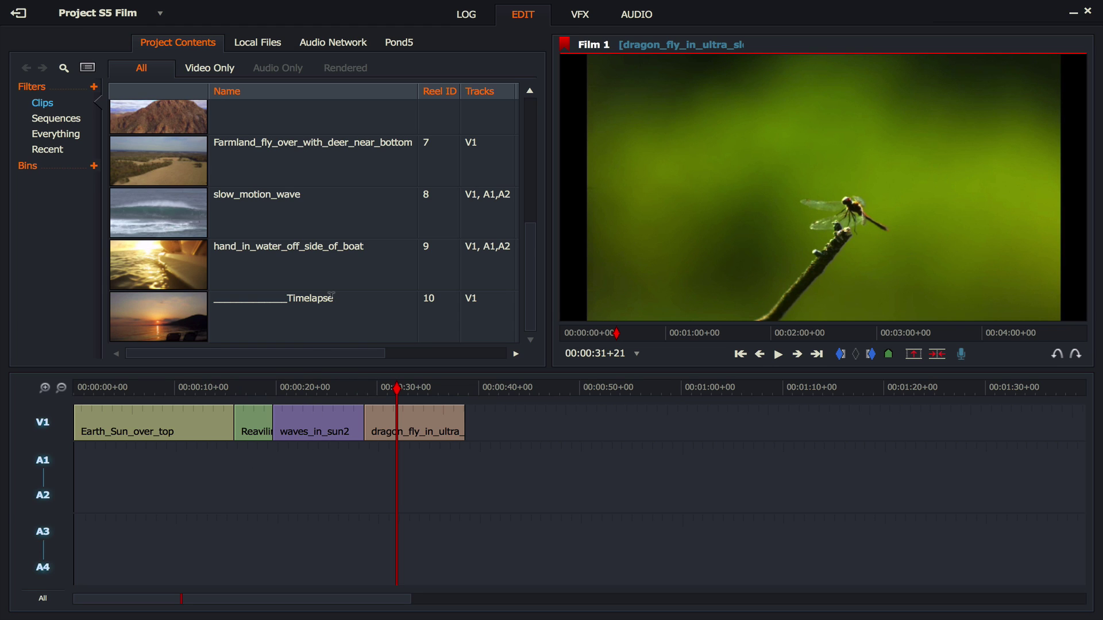
pyautogui.scroll(5, 371, 230)
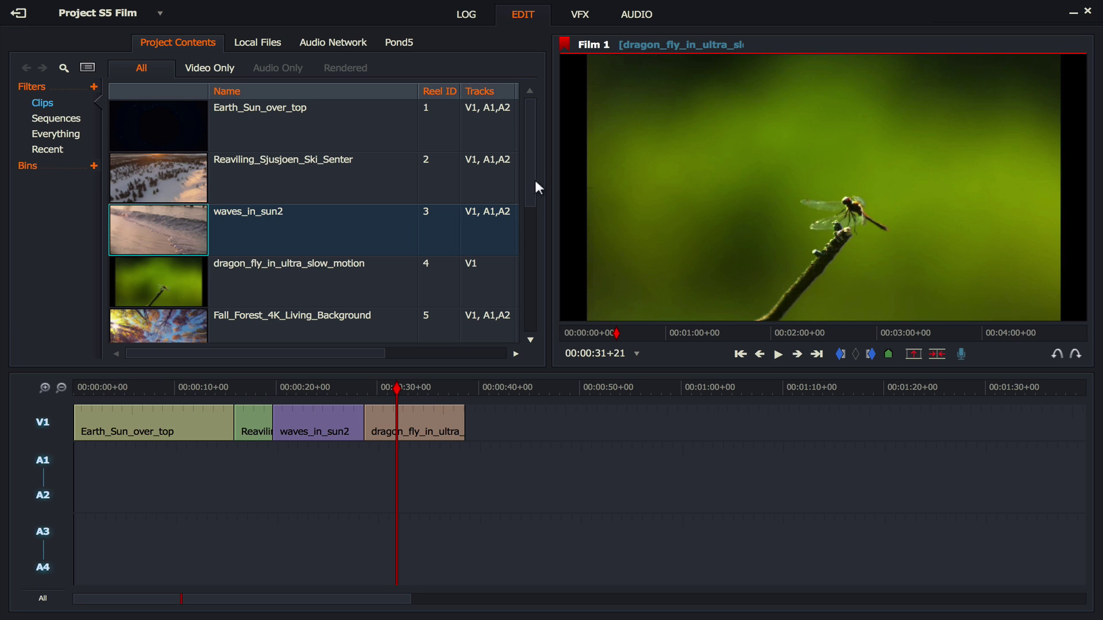
pyautogui.moveTo(531, 181); pyautogui.dragTo(529, 215)
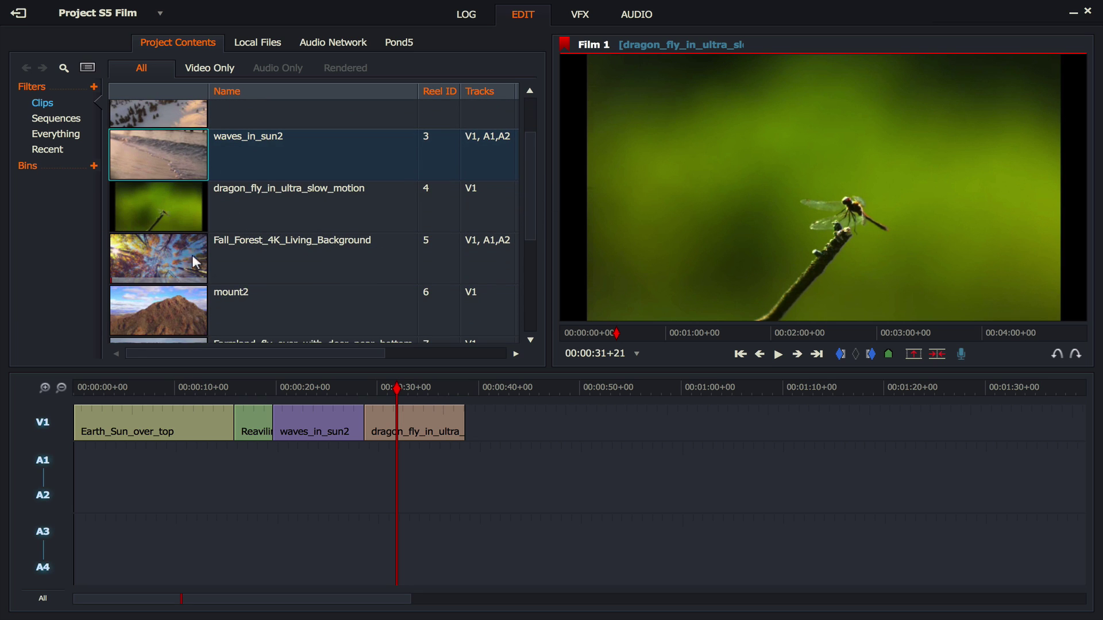
pyautogui.moveTo(192, 254); pyautogui.dragTo(458, 444)
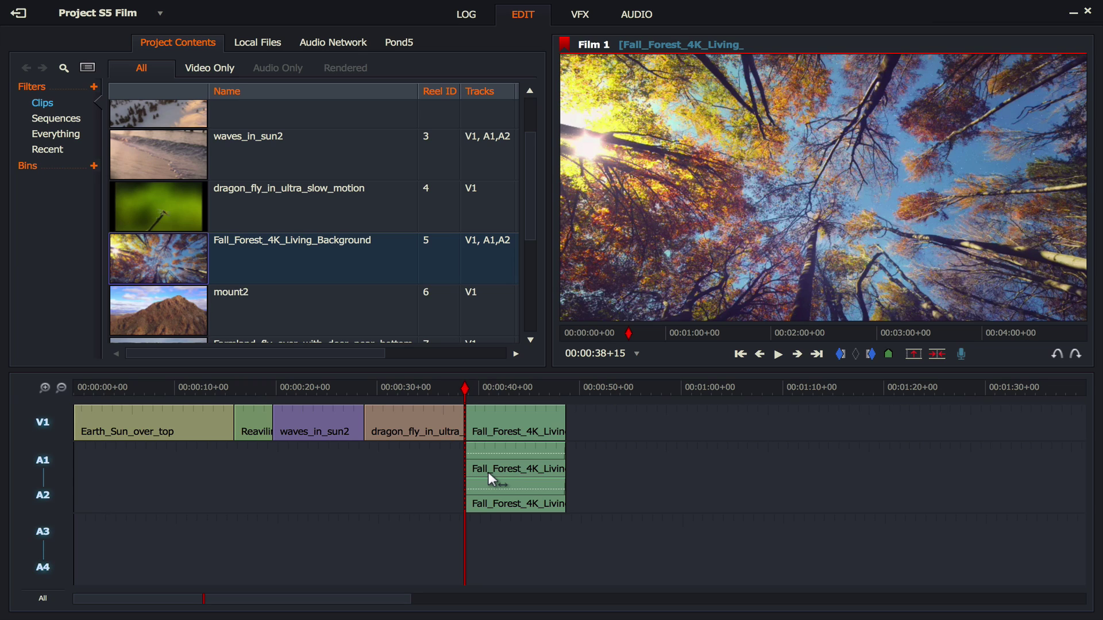
pyautogui.hotkey('ctrl', 'z')
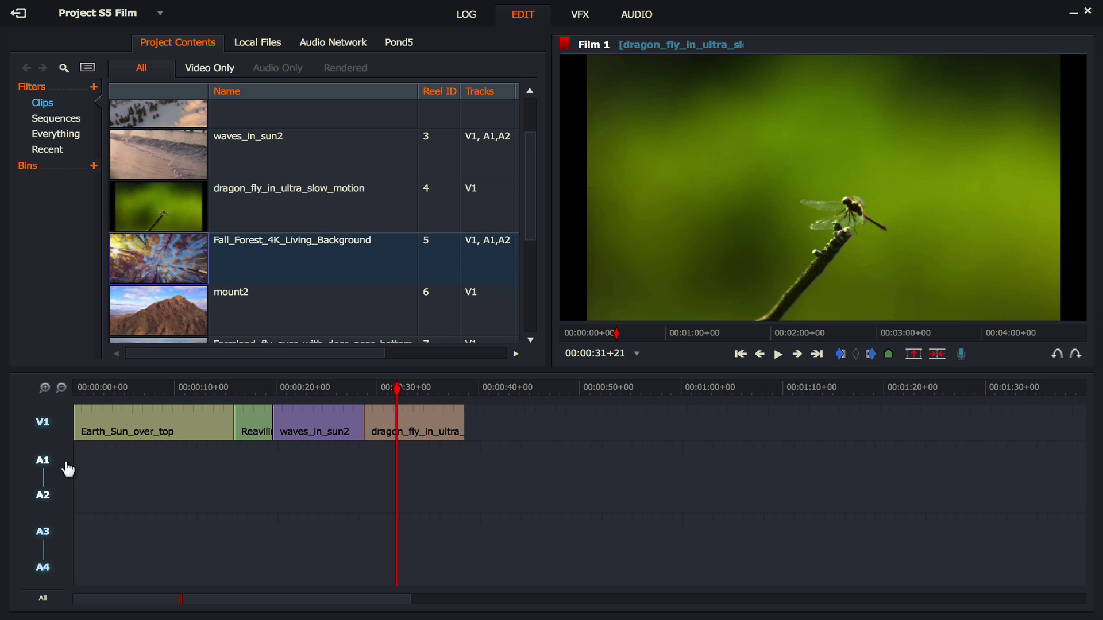
# - Try adding Fall_Forest_4K_Living_Background as video only with audio tracks A1 to A4 disabled, and undo the edit
pyautogui.click(46, 531)
pyautogui.click(43, 463)
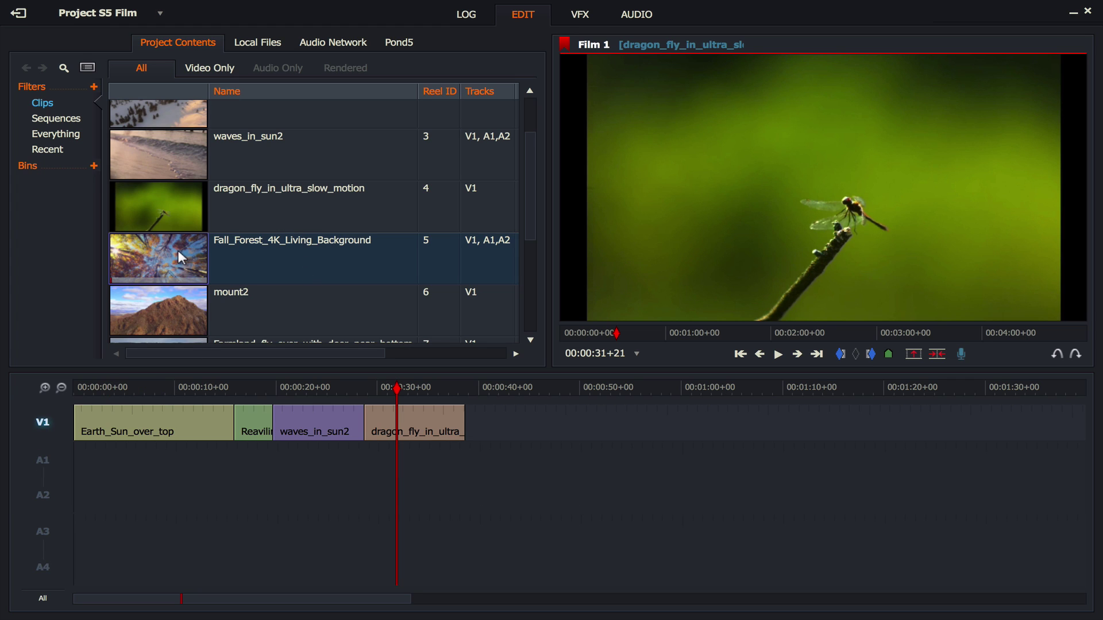
pyautogui.moveTo(177, 250); pyautogui.dragTo(468, 443)
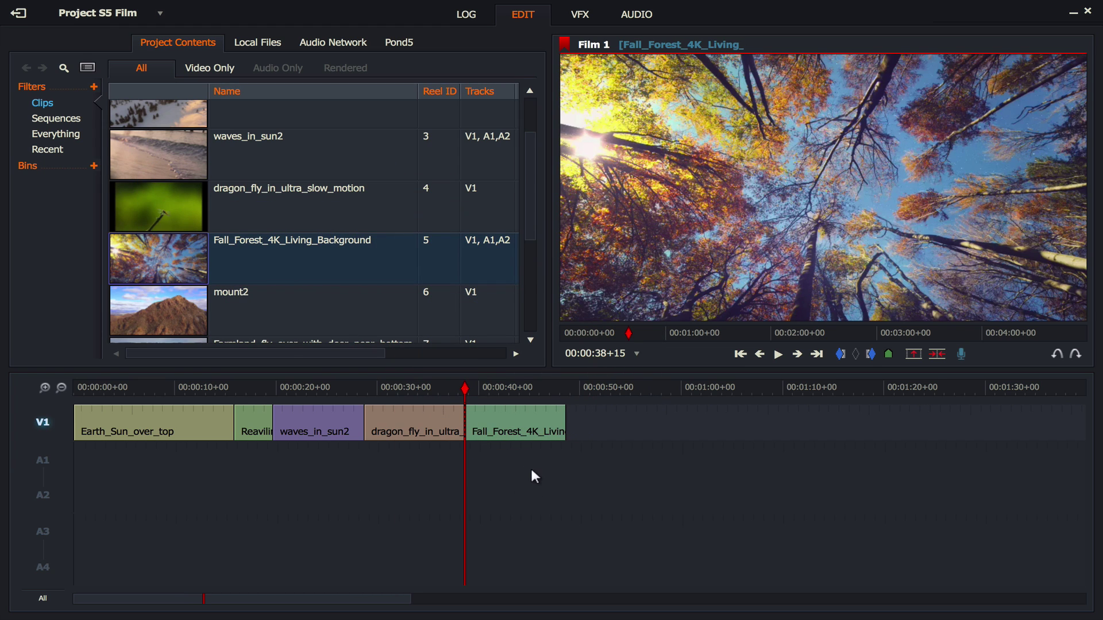
pyautogui.moveTo(532, 263); pyautogui.dragTo(536, 235)
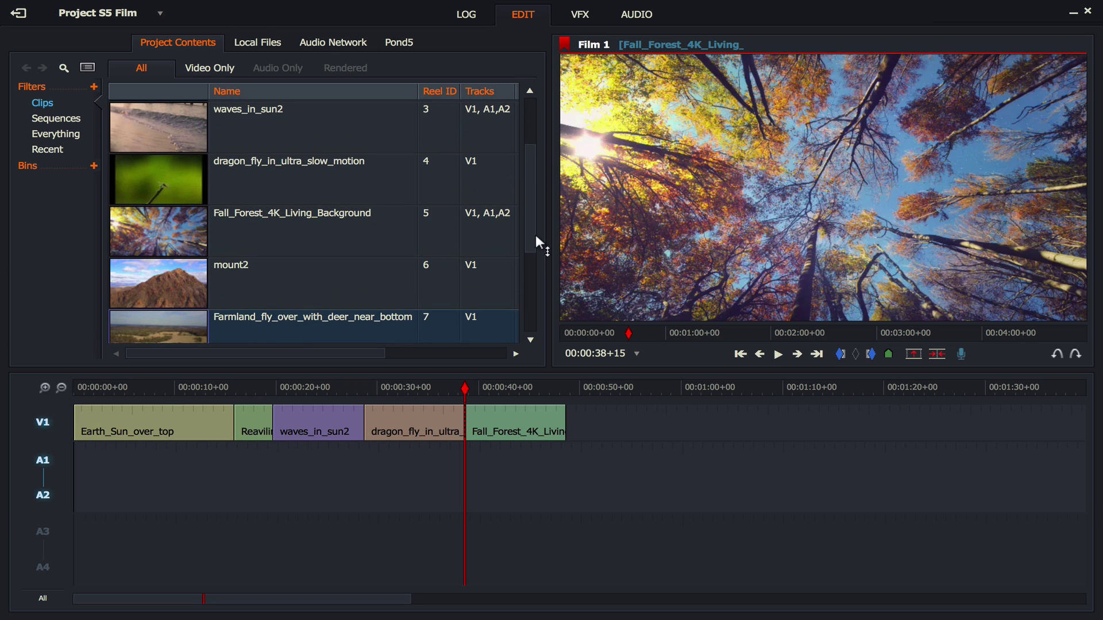
pyautogui.hotkey('ctrl', 'z')
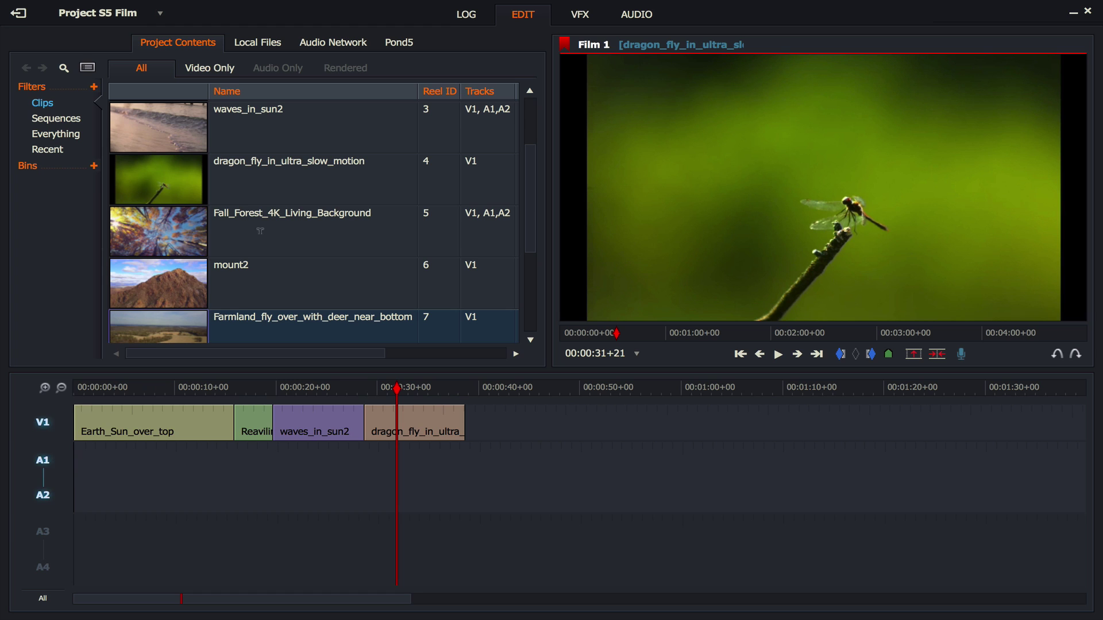
# - Add Fall_Forest_4K_Living_Background with its audio on A1 and A2 directly after the dragonfly clip
pyautogui.click(176, 278)
pyautogui.moveTo(171, 223); pyautogui.dragTo(470, 436)
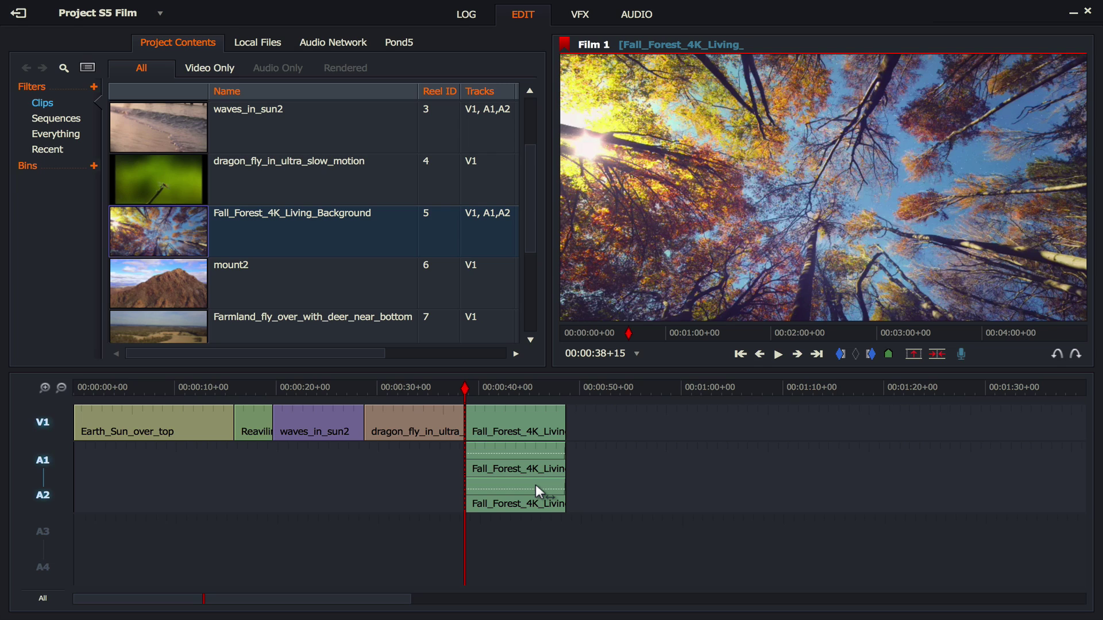
pyautogui.rightClick(508, 414)
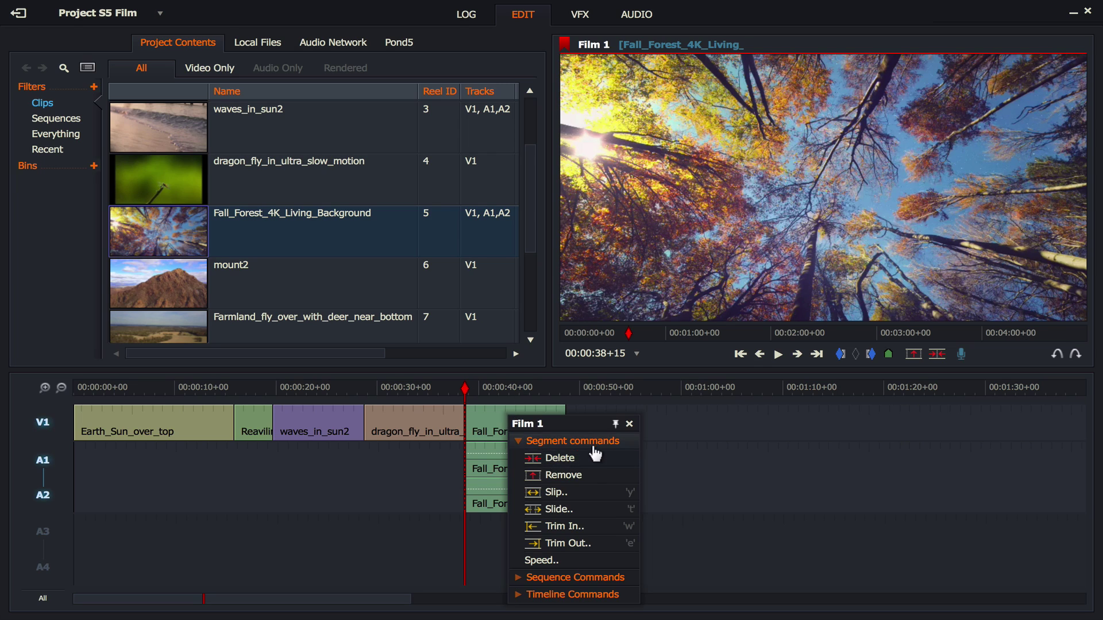
pyautogui.click(710, 432)
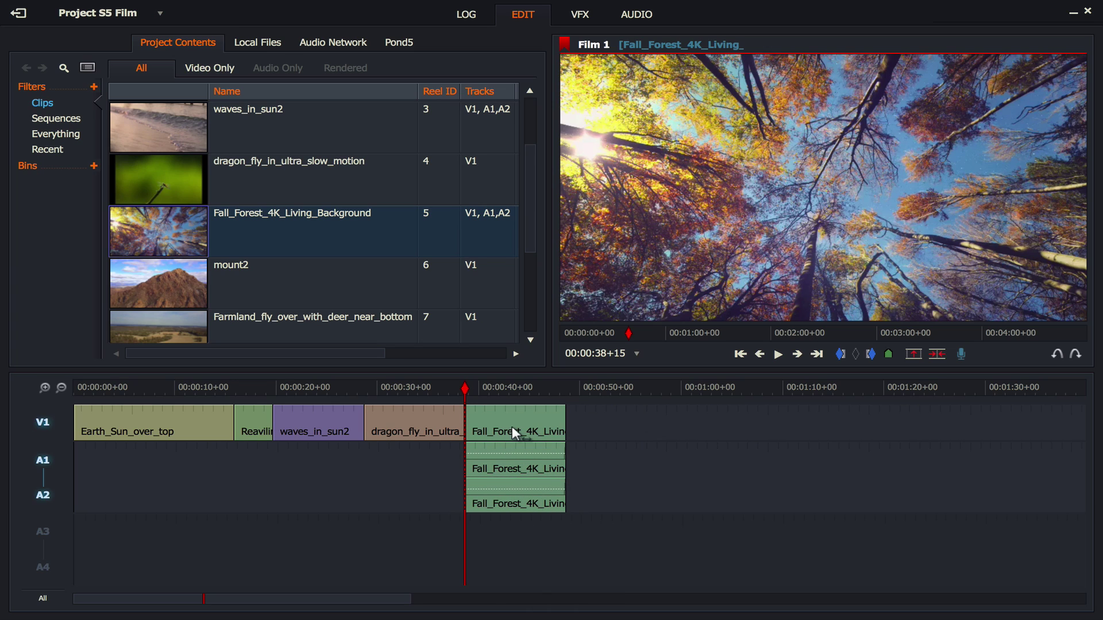
# - Delete only the Fall_Forest audio segments on A1 and A2 by disabling V1, and re-enable V1 once they are removed
pyautogui.click(51, 427)
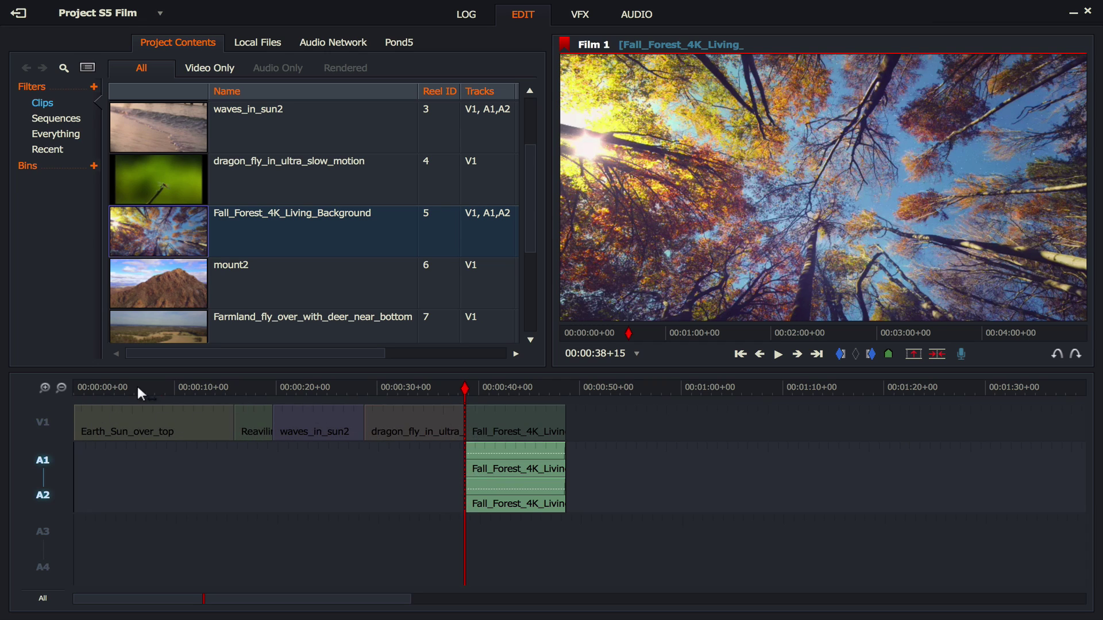
pyautogui.rightClick(519, 457)
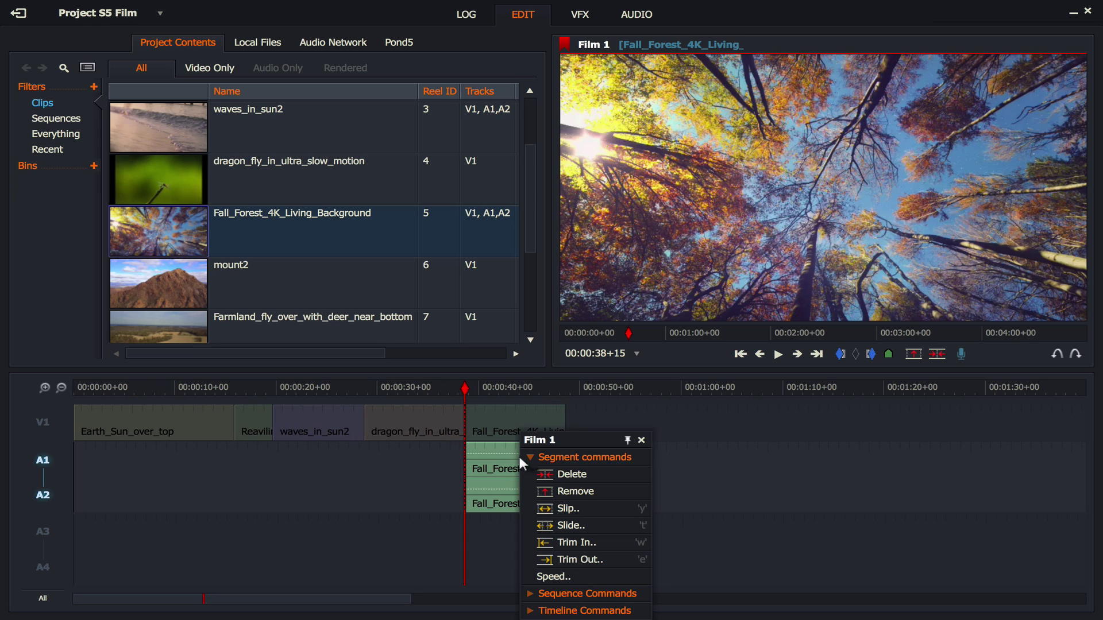
pyautogui.click(572, 475)
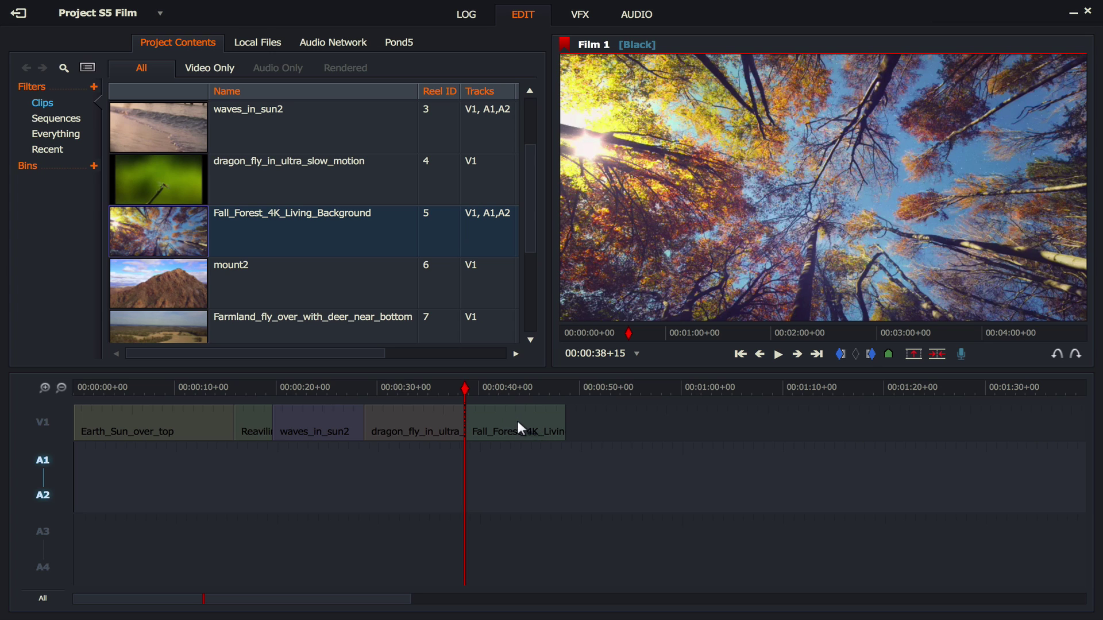
pyautogui.click(41, 424)
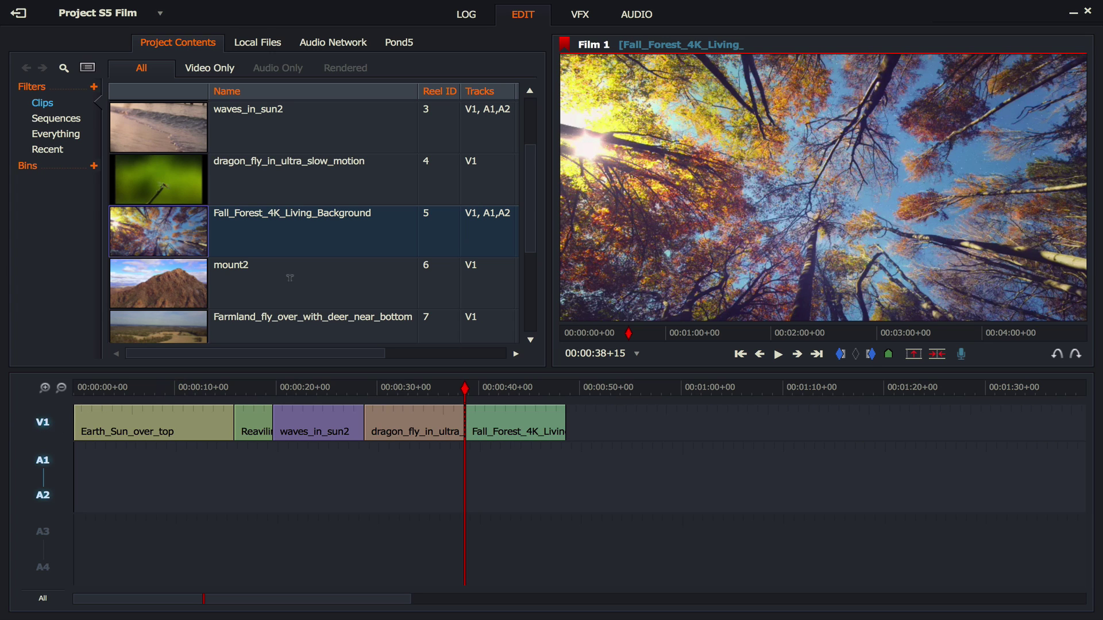
# - Add mount2 after the Fall_Forest clip on V1, followed by Farmland_fly_over_with_deer_near_bottom
pyautogui.scroll(-3, 289, 277)
pyautogui.scroll(-2, 289, 277)
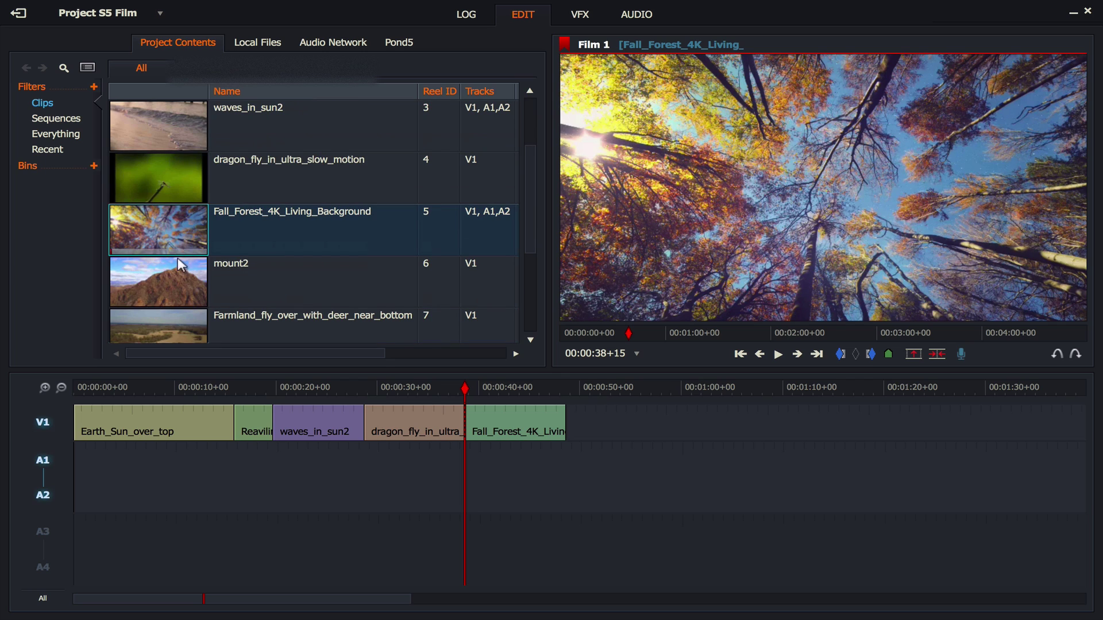
pyautogui.moveTo(174, 268); pyautogui.dragTo(570, 432)
pyautogui.moveTo(526, 209); pyautogui.dragTo(534, 300)
pyautogui.moveTo(244, 171)
pyautogui.mouseDown()
pyautogui.moveTo(770, 386)
pyautogui.moveTo(795, 443)
pyautogui.mouseUp()
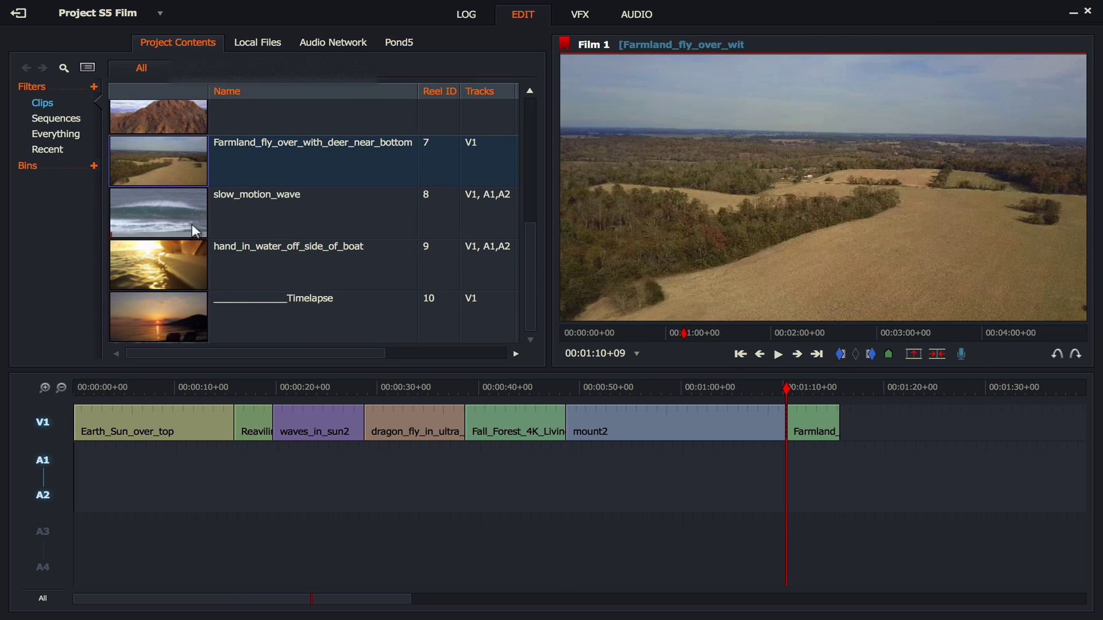
# - Try adding slow_motion_wave with its audio after the farmland clip, and undo it
pyautogui.moveTo(181, 195); pyautogui.dragTo(833, 439)
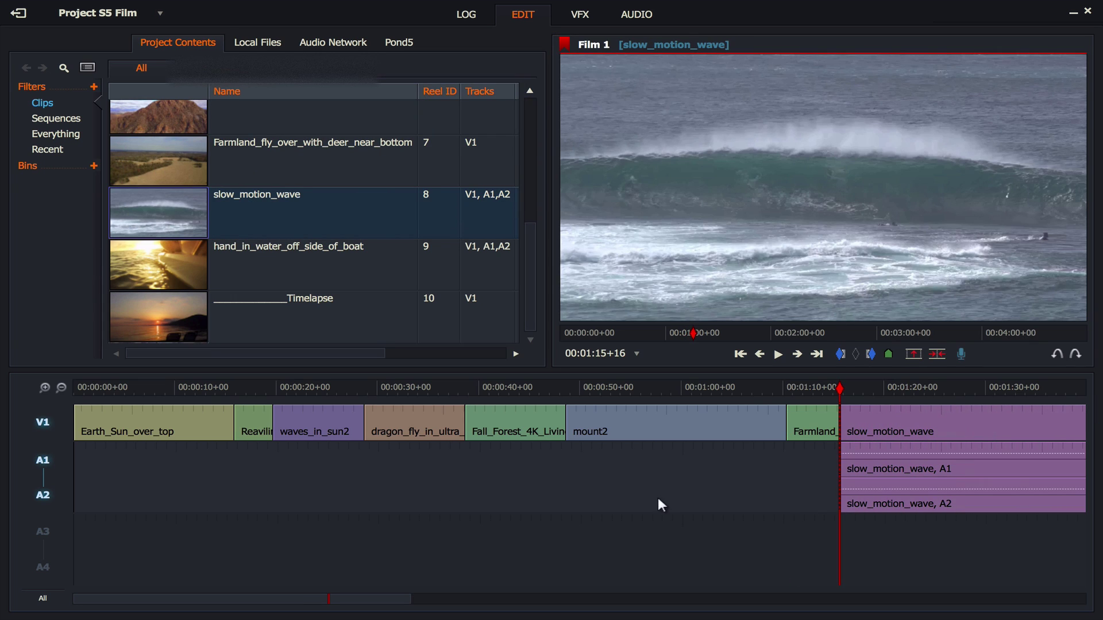
pyautogui.moveTo(363, 597); pyautogui.dragTo(423, 597)
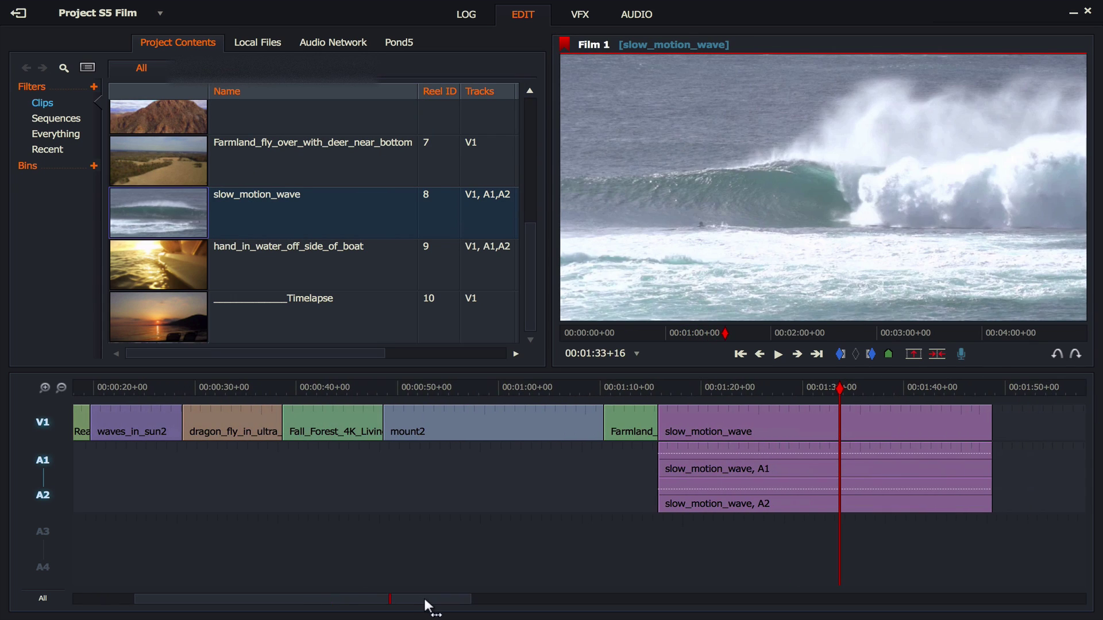
pyautogui.hotkey('ctrl', 'z')
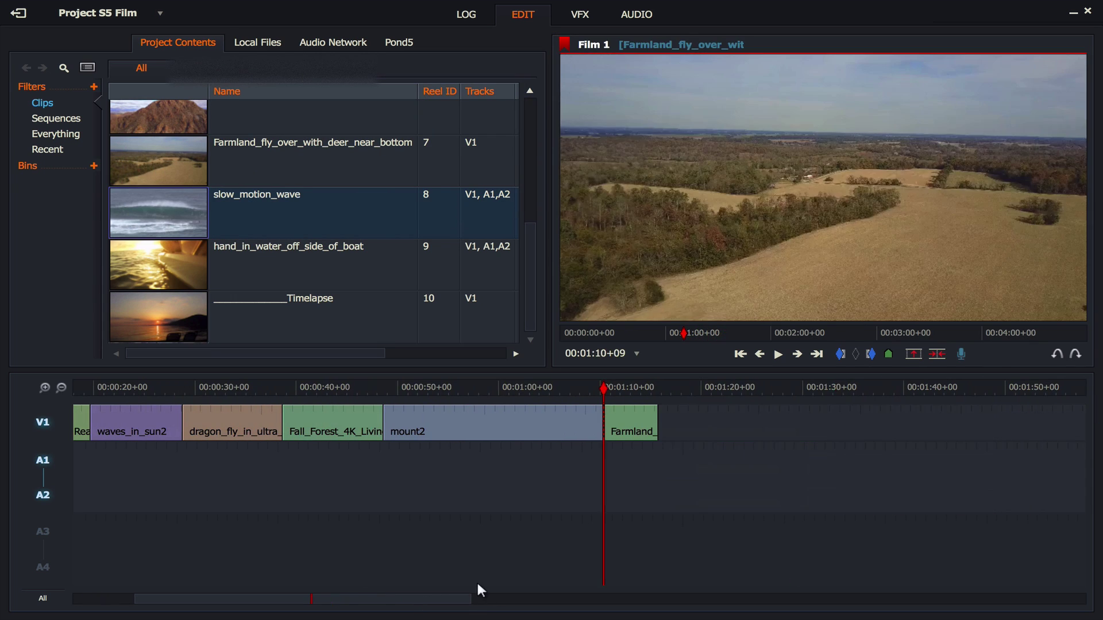
# - Disable audio tracks A1 and A2 and add slow_motion_wave as video only after the farmland clip
pyautogui.click(41, 460)
pyautogui.moveTo(162, 183); pyautogui.dragTo(661, 439)
# - Add hand_in_water_off_side_of_boat after slow_motion_wave on V1, followed by the Timelapse clip
pyautogui.moveTo(440, 600); pyautogui.dragTo(629, 600)
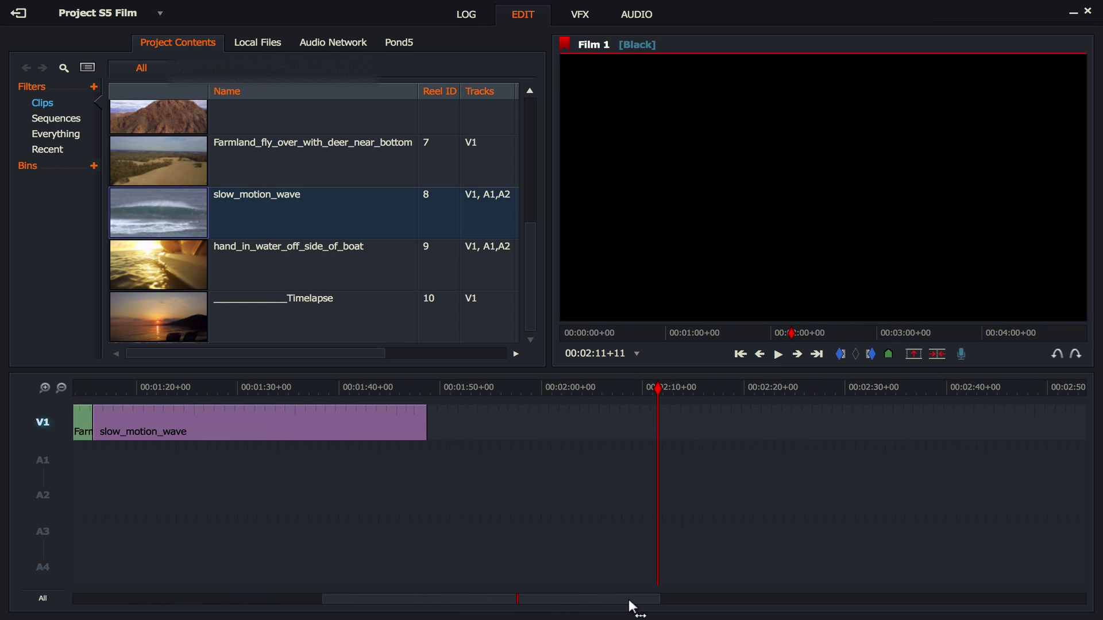
pyautogui.moveTo(185, 259); pyautogui.dragTo(430, 436)
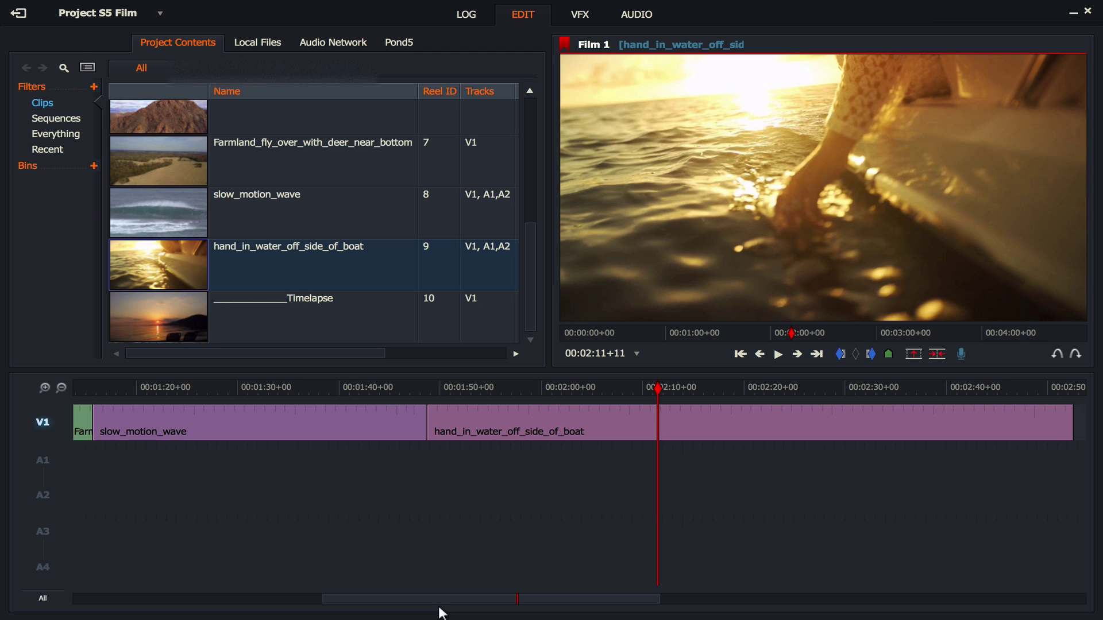
pyautogui.moveTo(432, 597); pyautogui.dragTo(517, 600)
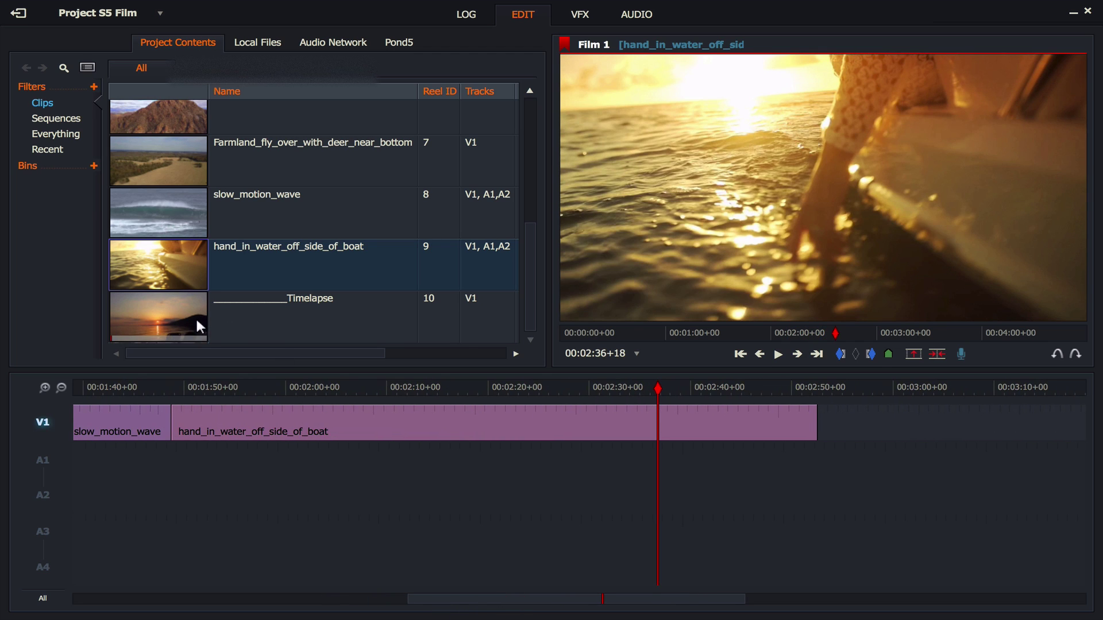
pyautogui.moveTo(195, 315); pyautogui.dragTo(820, 435)
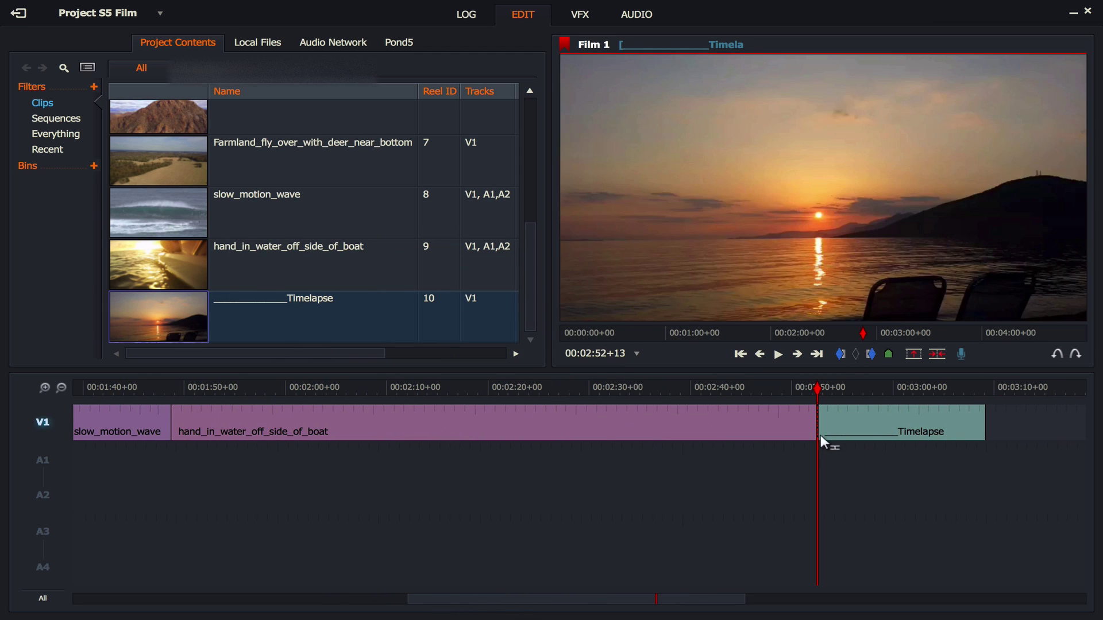
# - Show all of Film 1 in the timeline and play part of the hand-in-water clip from about 00:02:20
pyautogui.click(61, 390)
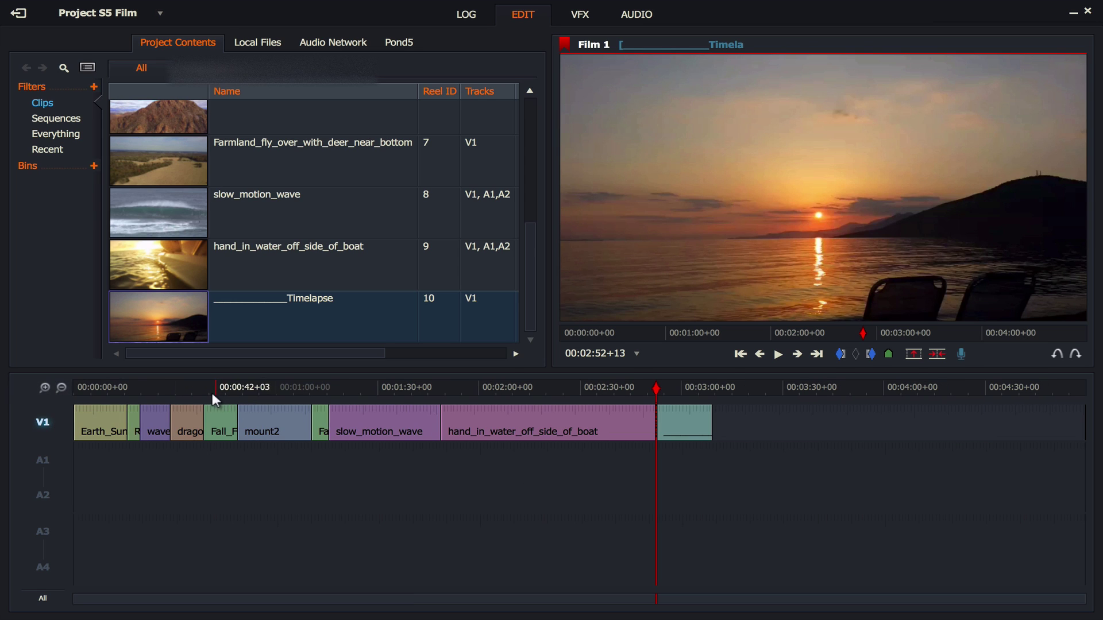
pyautogui.moveTo(212, 392); pyautogui.dragTo(549, 392)
pyautogui.press('space')
# - Import only music.wav from the local Downloads/Clips folder into the project
pyautogui.hotkey('ctrl', 'i')
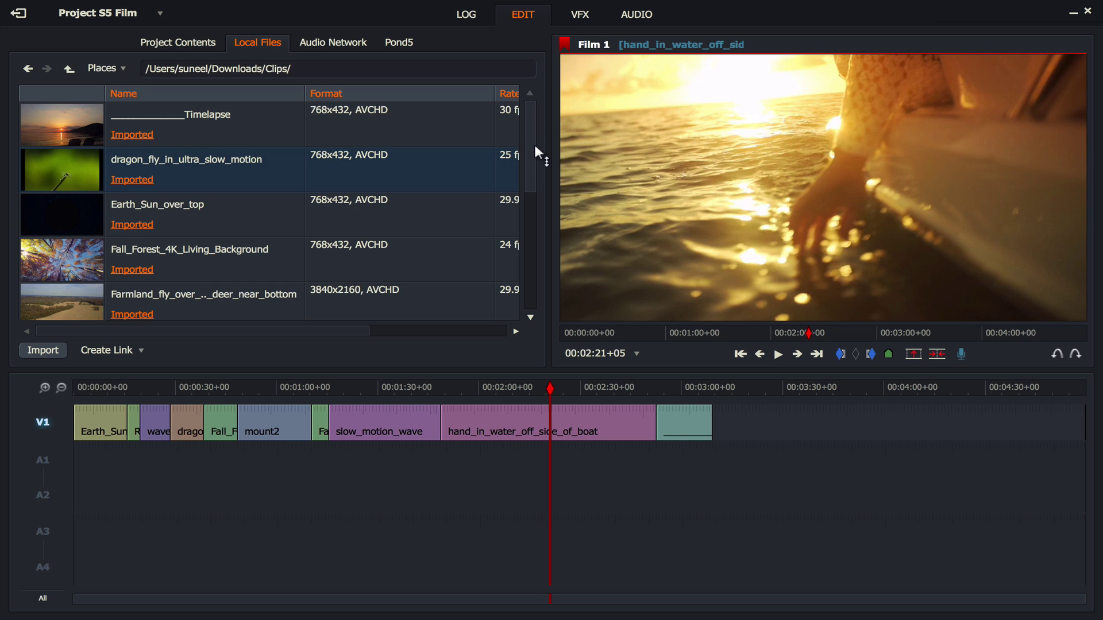
pyautogui.moveTo(529, 154); pyautogui.dragTo(549, 276)
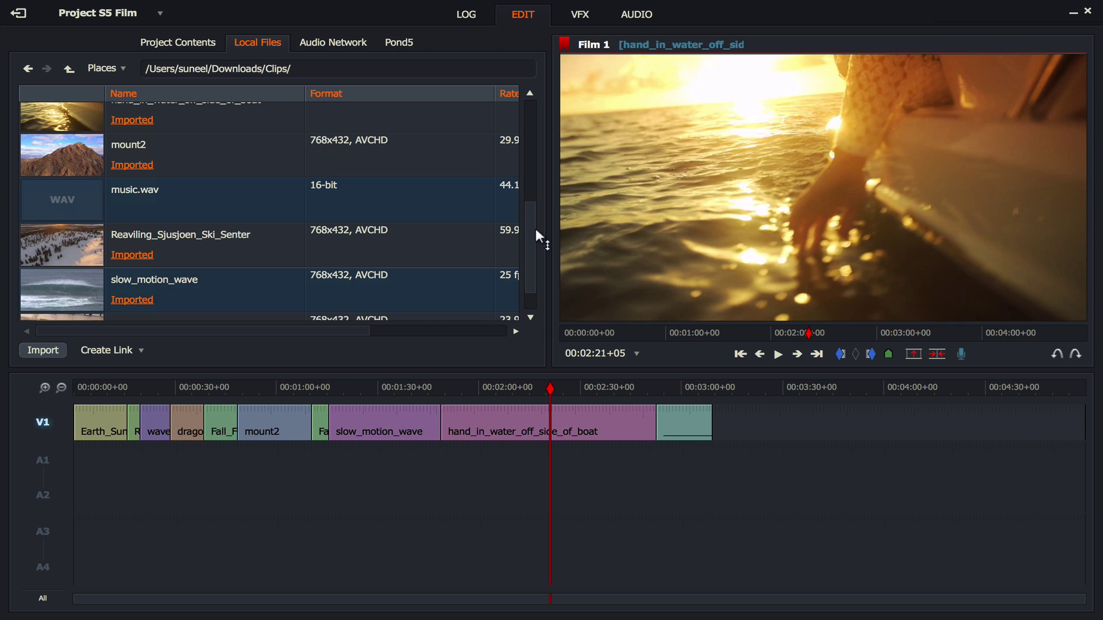
pyautogui.click(364, 236)
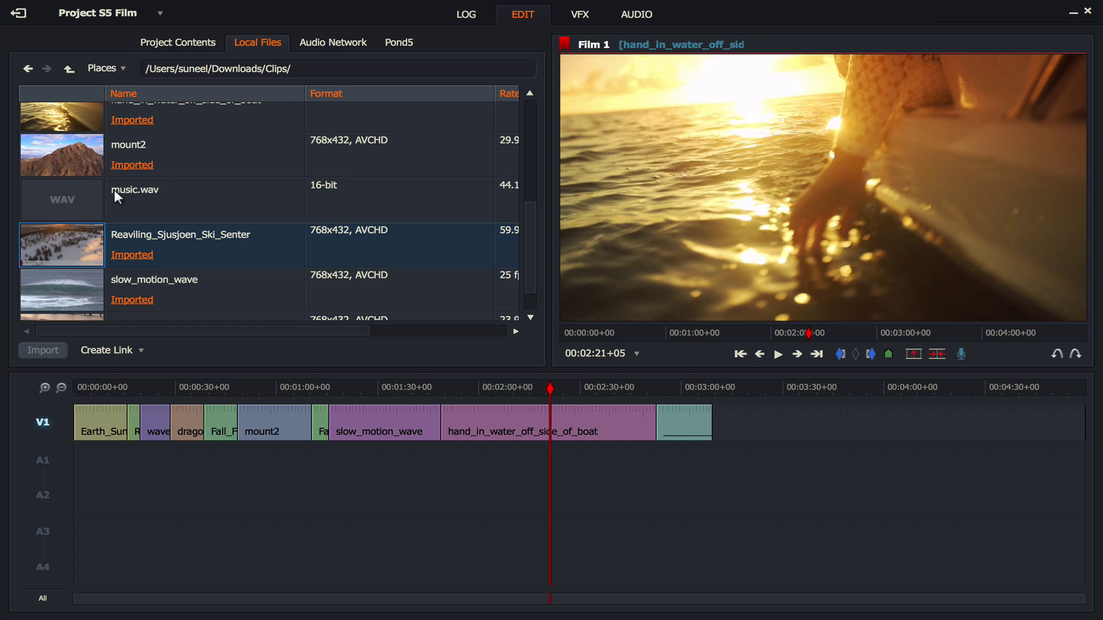
pyautogui.click(135, 201)
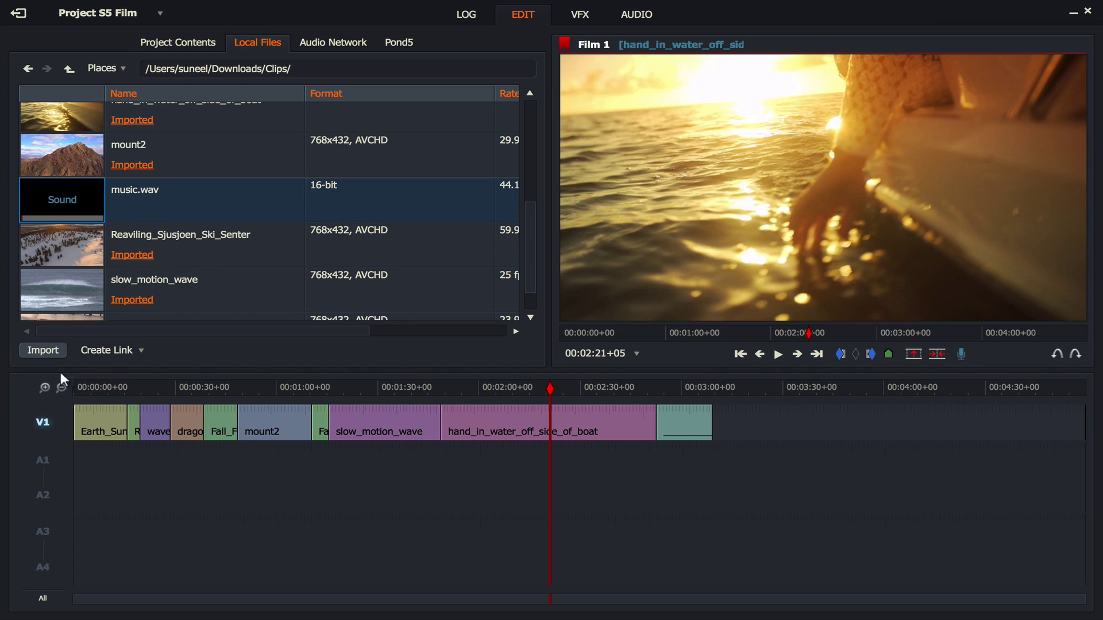
pyautogui.click(55, 352)
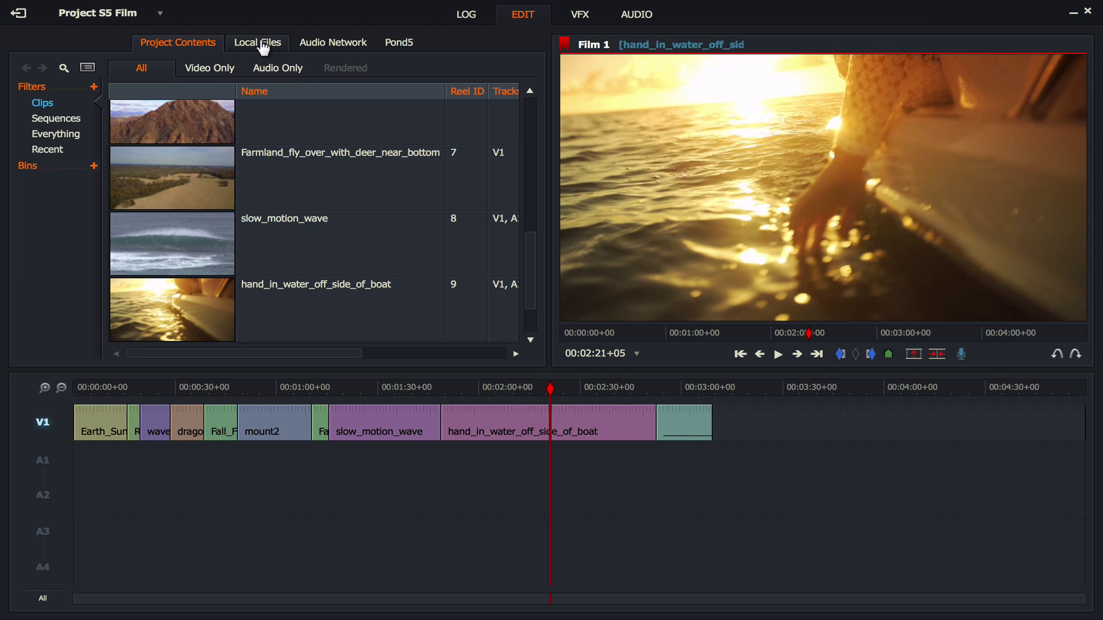
# - Locate the imported music clip at the start of the project's clip list
pyautogui.scroll(-1, 529, 243)
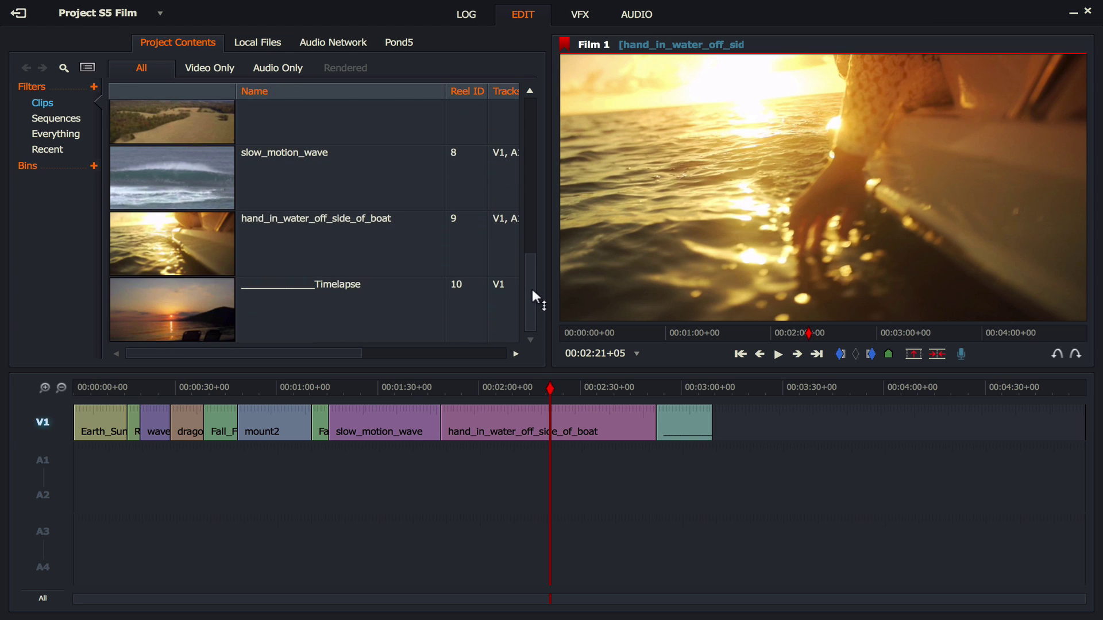
pyautogui.moveTo(532, 289); pyautogui.dragTo(530, 110)
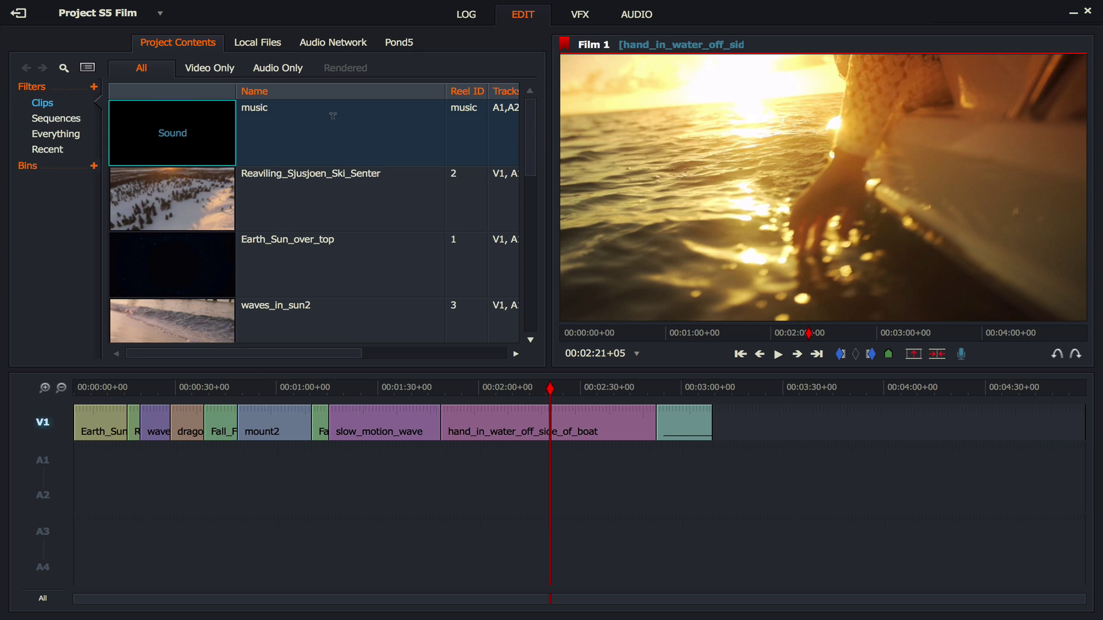
pyautogui.moveTo(159, 129)
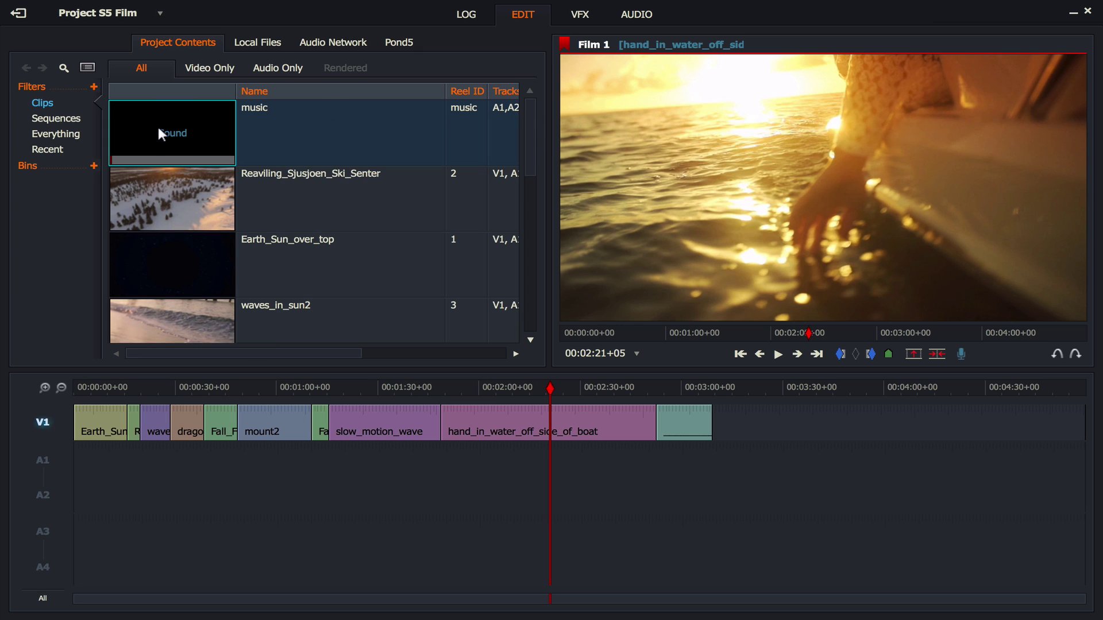
pyautogui.moveTo(156, 125); pyautogui.dragTo(282, 173)
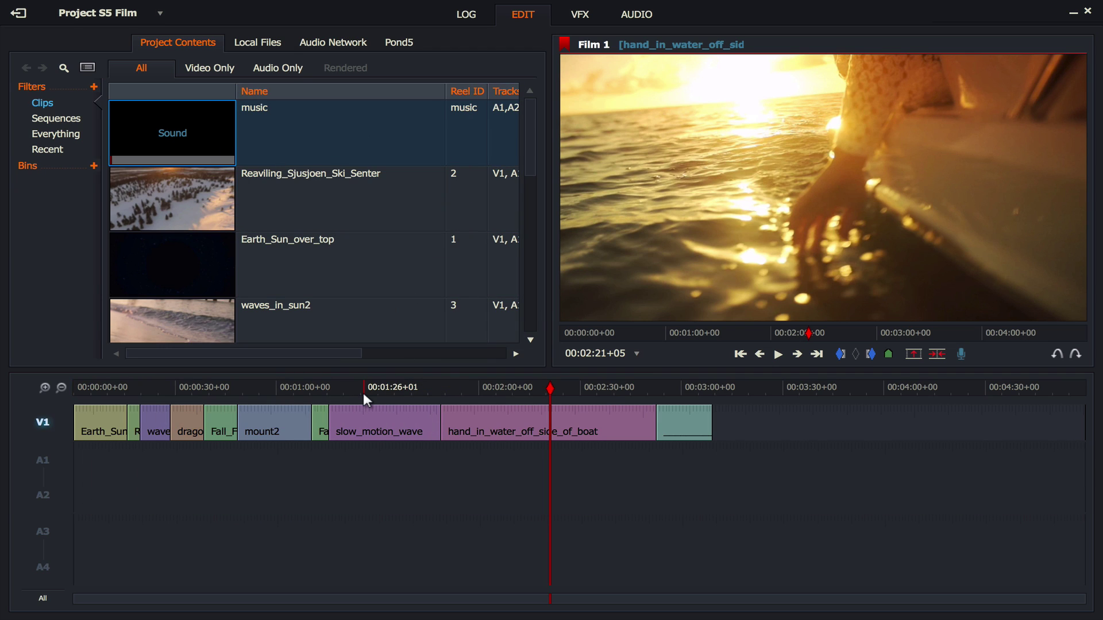
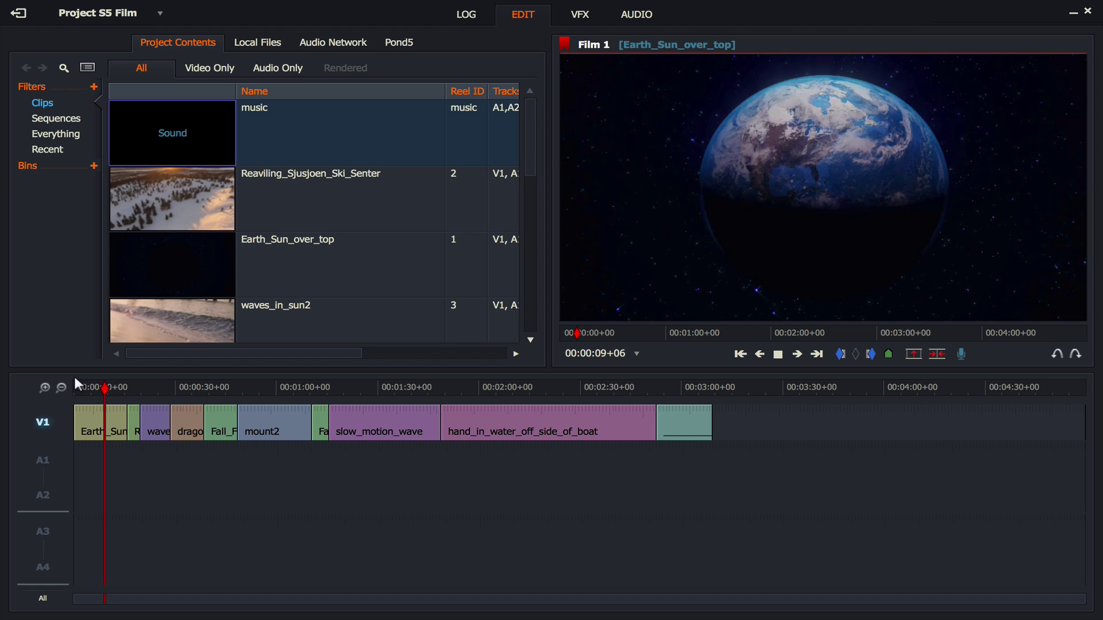
# - Review Film 1 from the Earth_Sun_over_top clip through the ski centre clip into waves_in_sun2
pyautogui.click(109, 387)
pyautogui.moveTo(109, 386); pyautogui.dragTo(123, 385)
pyautogui.press('space')
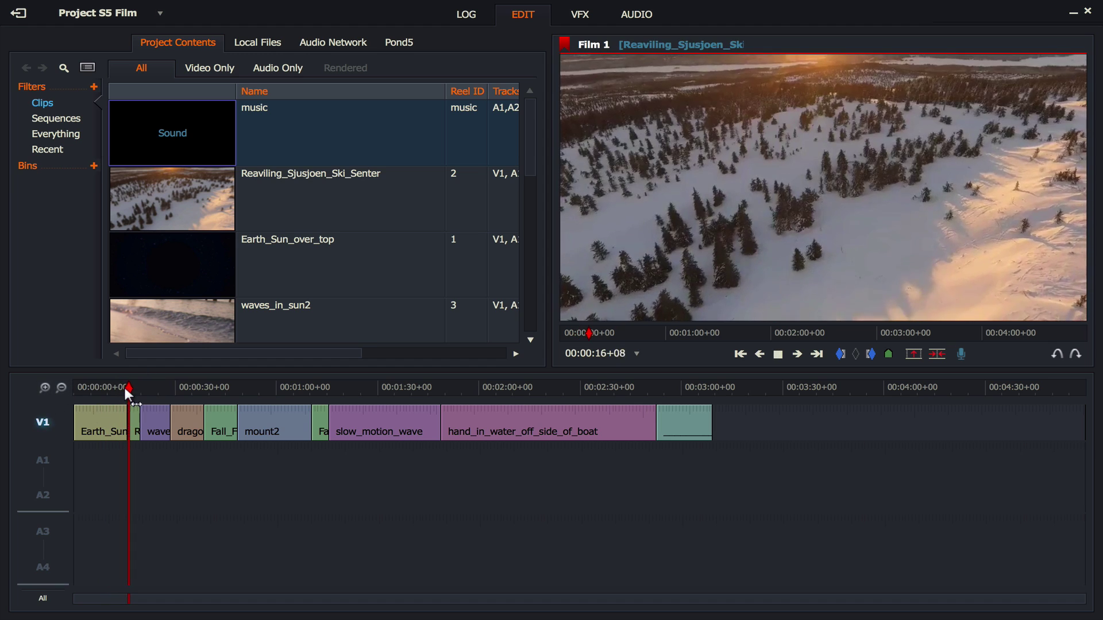
pyautogui.press('space')
pyautogui.moveTo(130, 389); pyautogui.dragTo(140, 384)
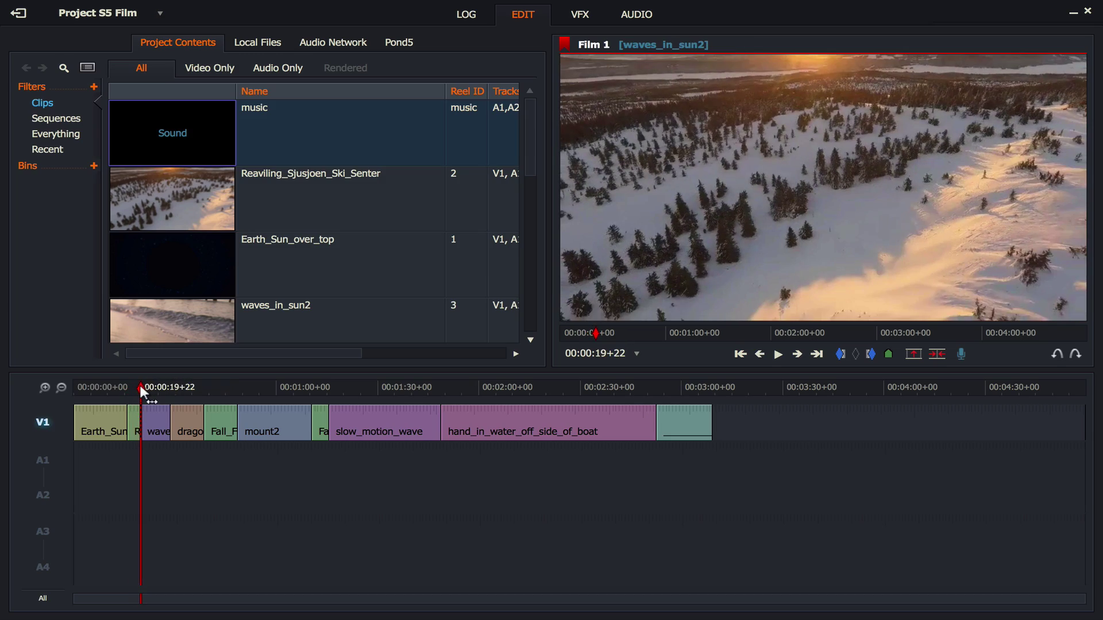
pyautogui.press('space')
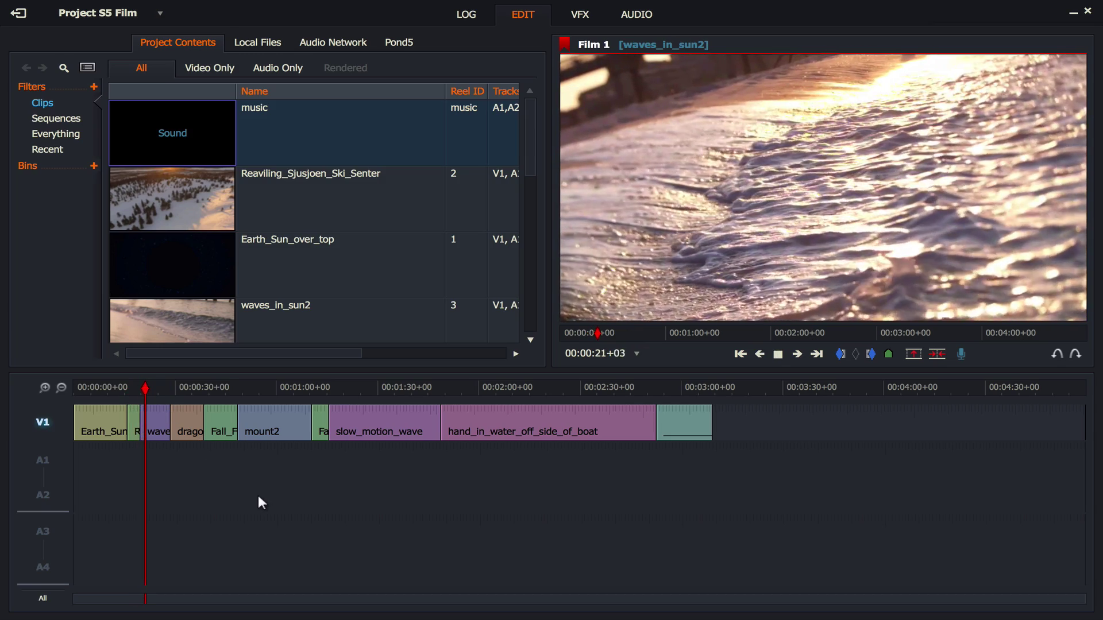
# - Trim the end of waves_in_sun2 on V1 back to about 00:00:26+20, closing the gap behind it
pyautogui.click(46, 388)
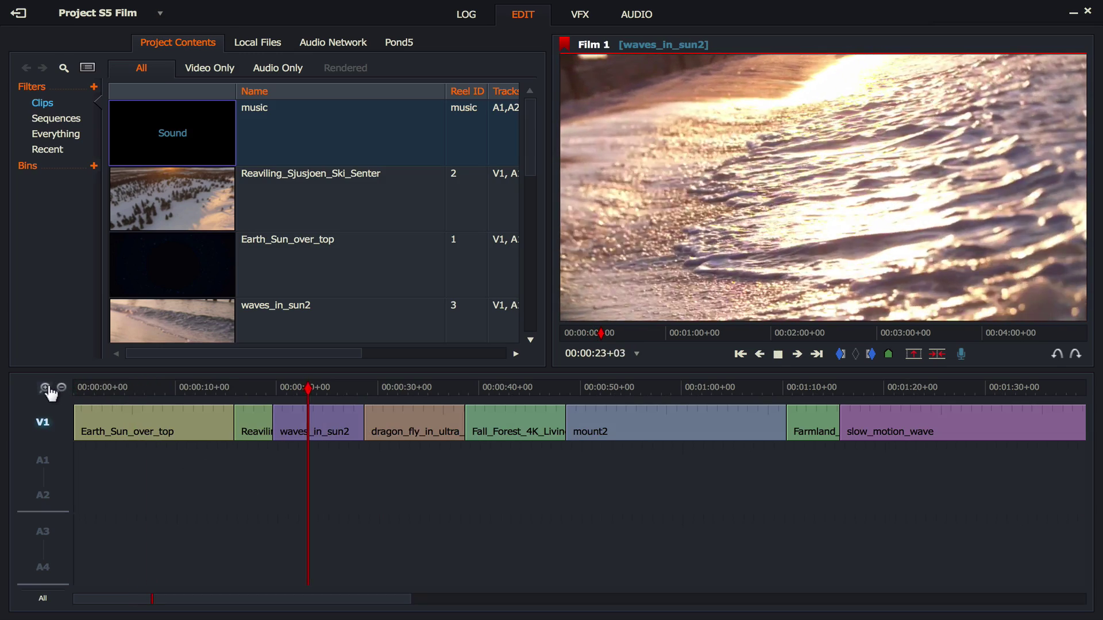
pyautogui.press('space')
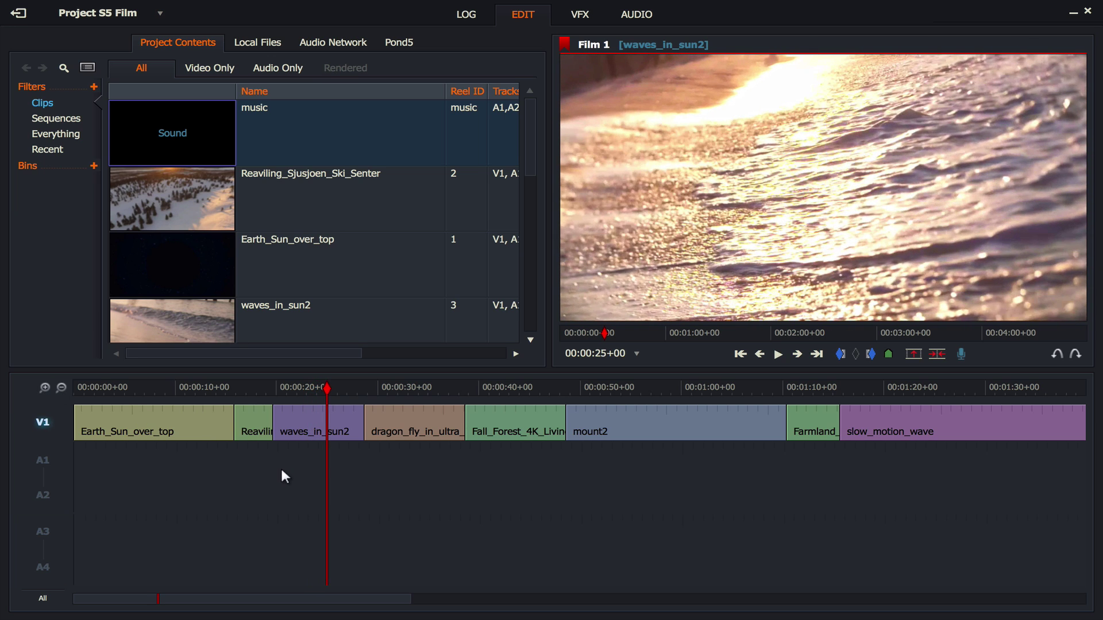
pyautogui.click(359, 430)
pyautogui.moveTo(354, 431); pyautogui.dragTo(337, 431)
# - Play the shortened waves_in_sun2 clip and jump back through the cuts to the start of the ski centre clip
pyautogui.click(280, 388)
pyautogui.press('space')
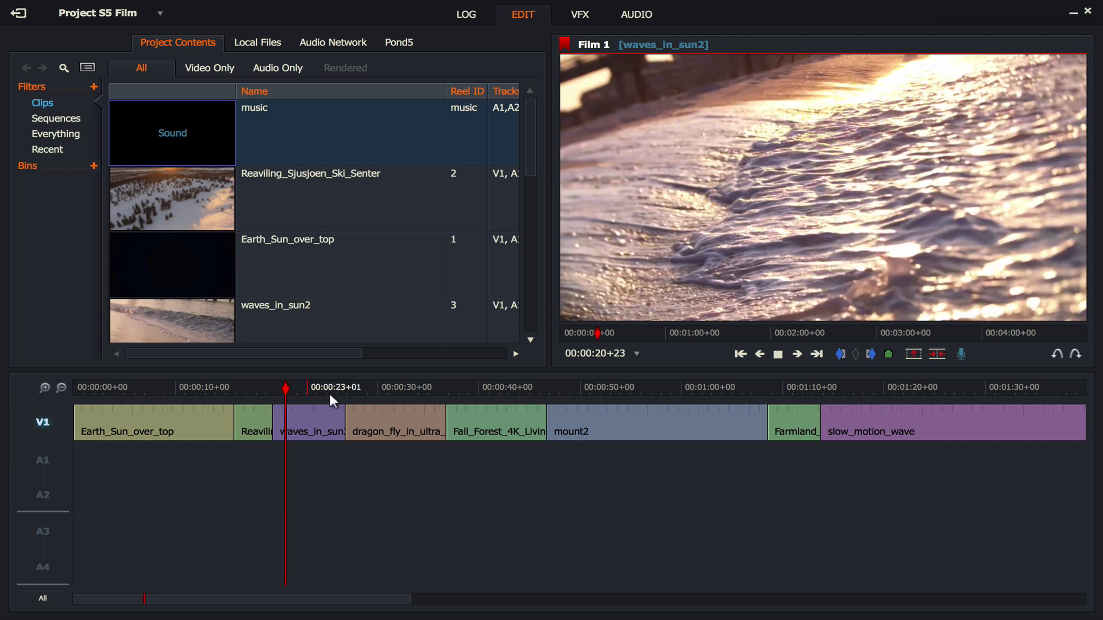
pyautogui.click(357, 386)
pyautogui.press('a')
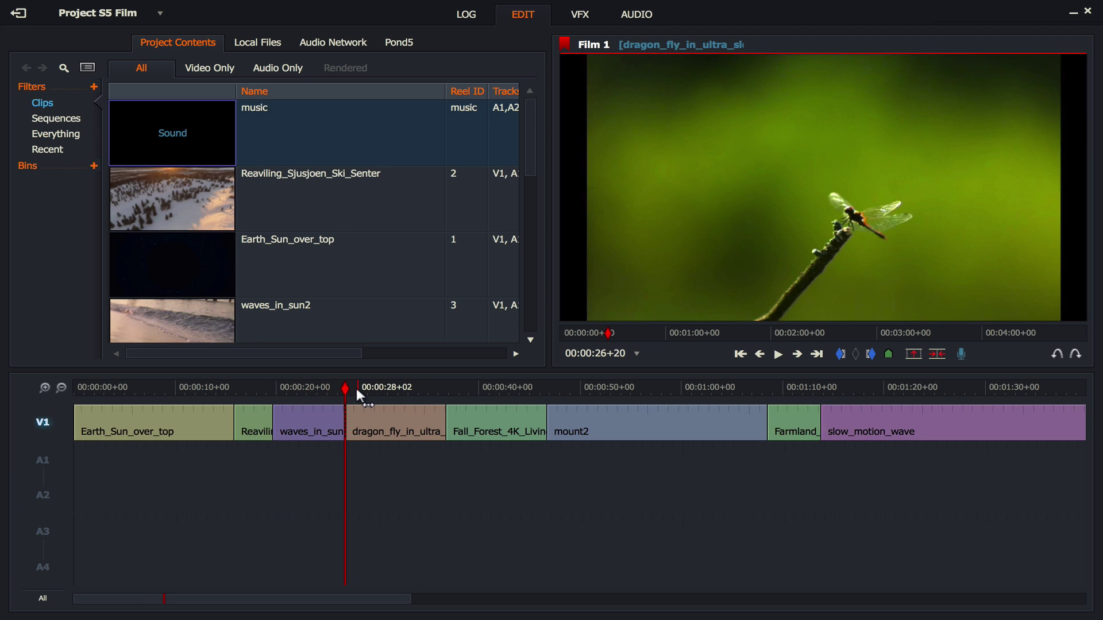
pyautogui.press('a')
pyautogui.press('a')
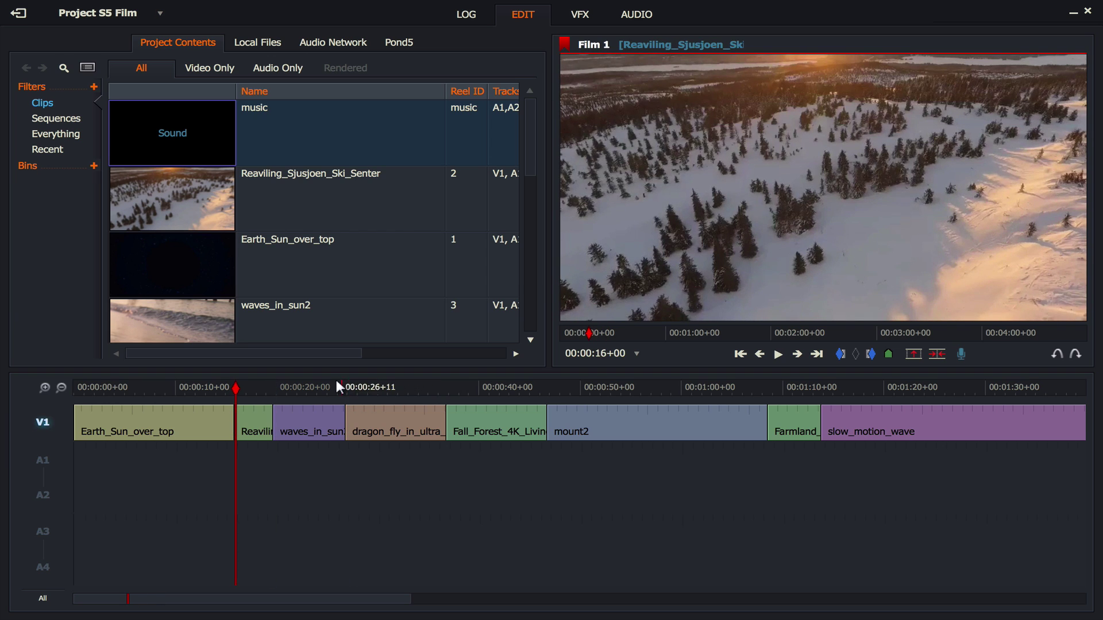
# - Review the film from the dragonfly clip to mount2, and trim mount2's end back to about 00:01:00+10
pyautogui.click(337, 386)
pyautogui.press('space')
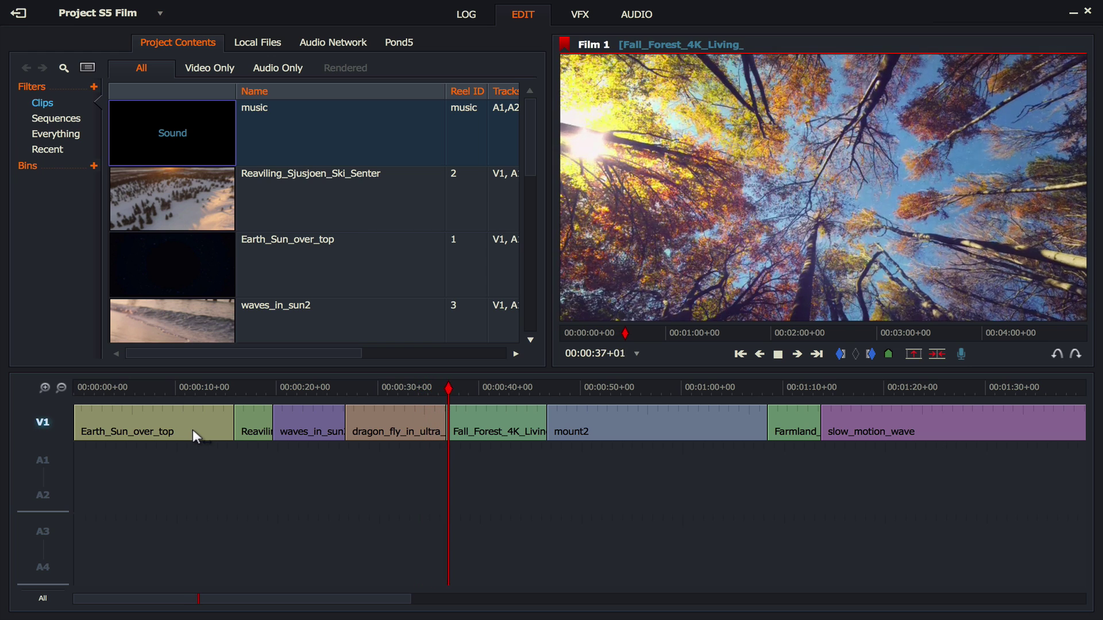
pyautogui.click(539, 387)
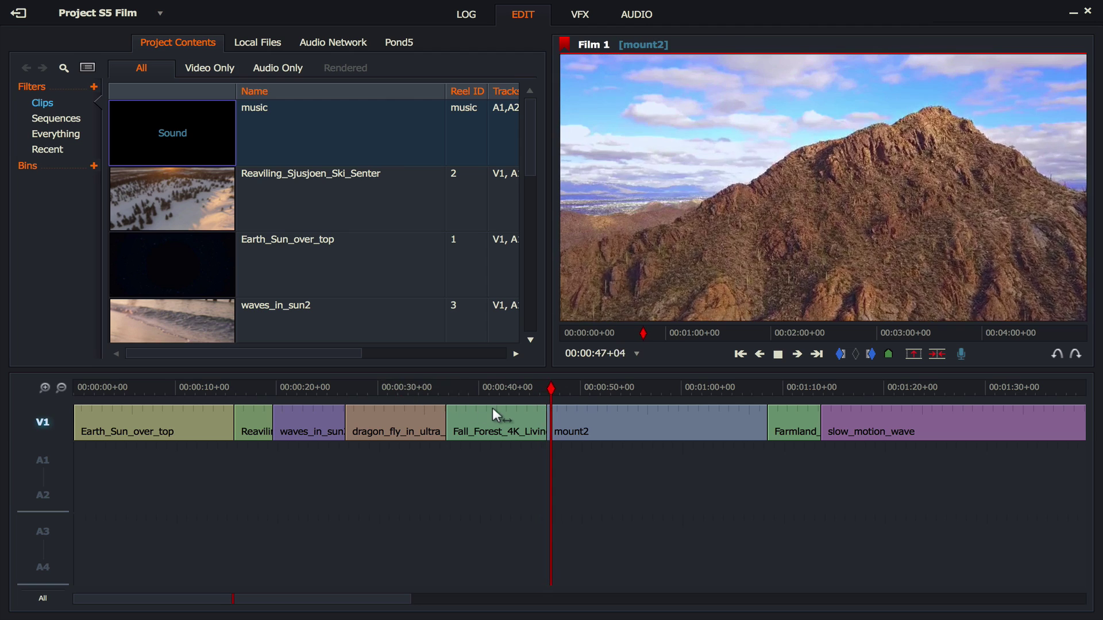
pyautogui.press('space')
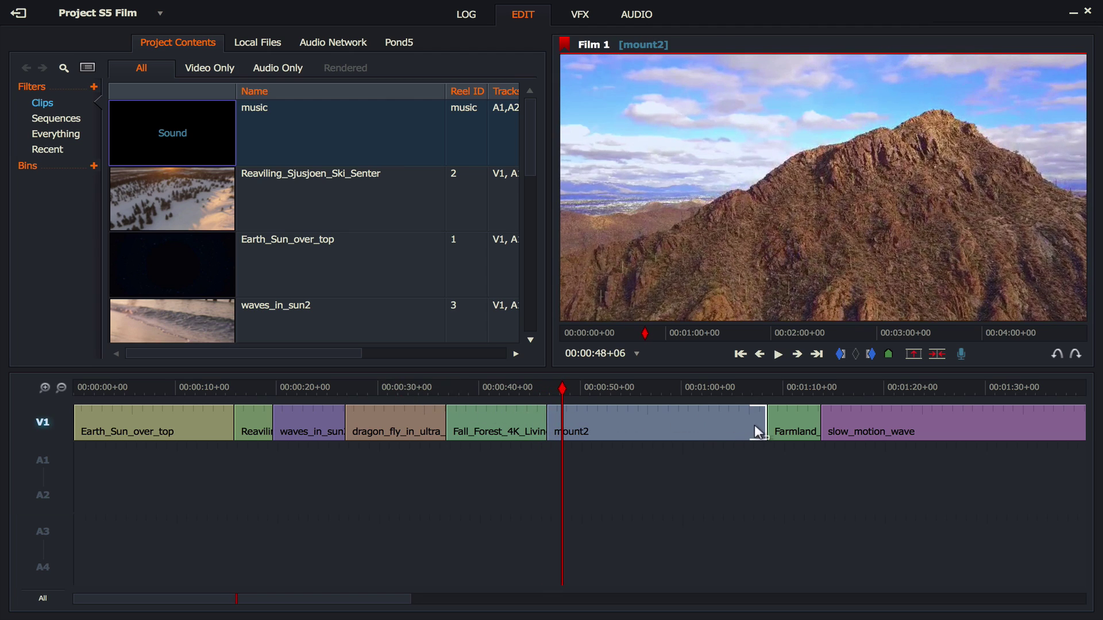
pyautogui.moveTo(753, 425); pyautogui.dragTo(673, 421)
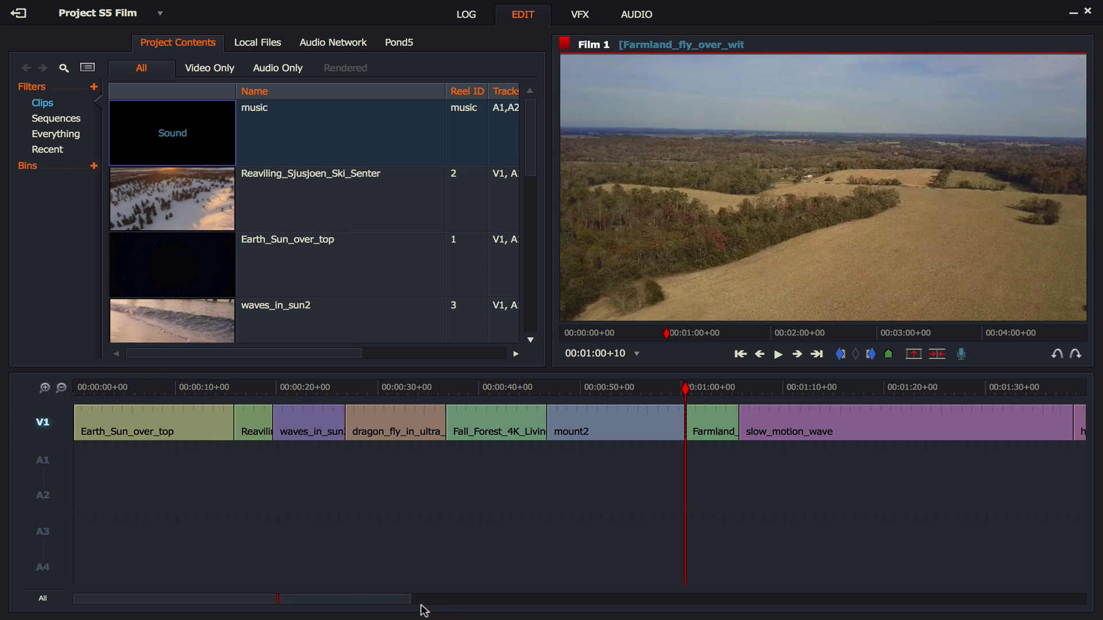
# - Play from the farmland clip into slow_motion_wave and trim about 12 seconds off the start of slow_motion_wave
pyautogui.moveTo(389, 601); pyautogui.dragTo(553, 599)
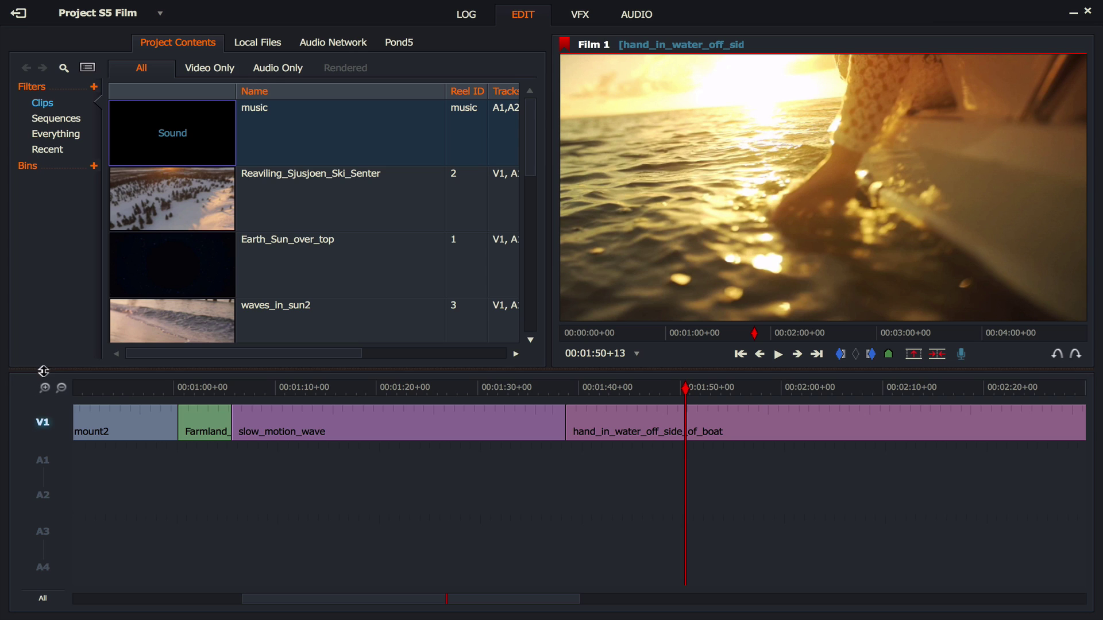
pyautogui.click(61, 388)
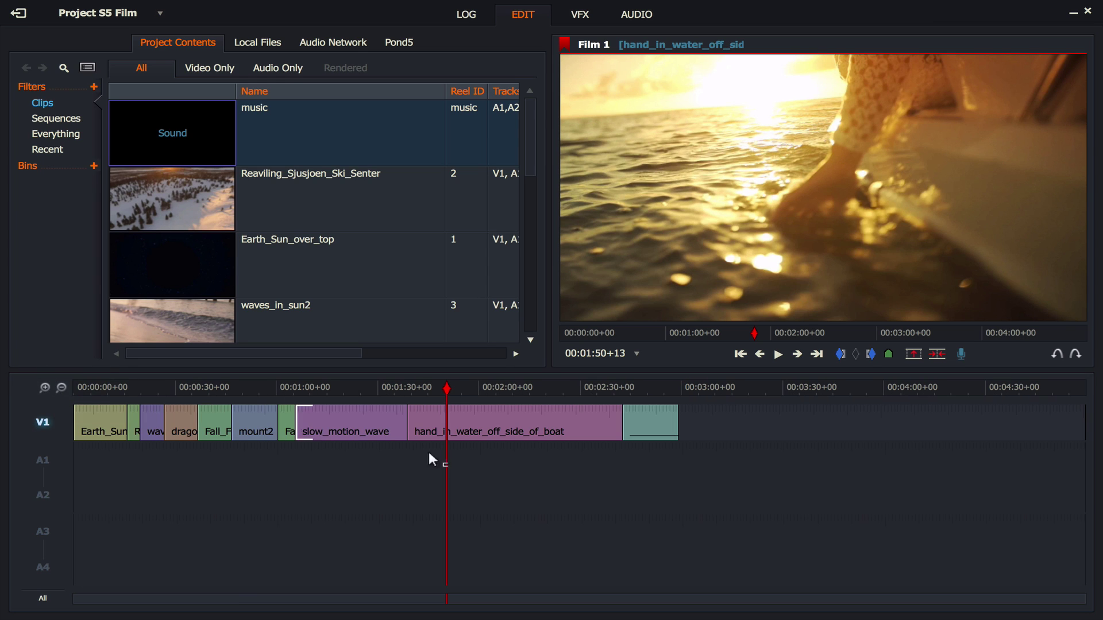
pyautogui.click(289, 386)
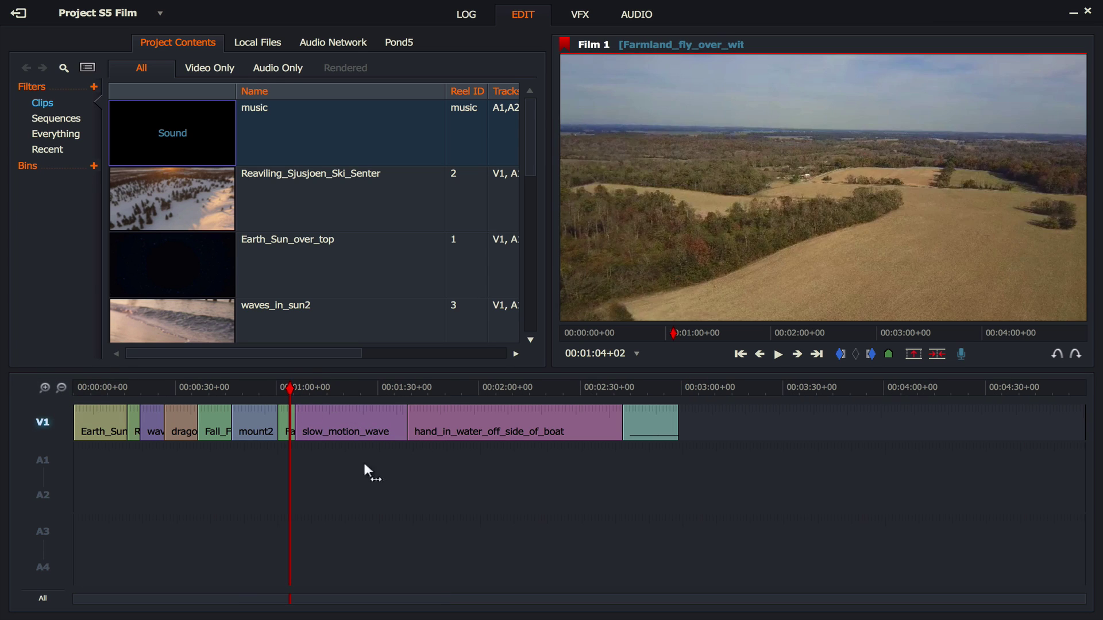
pyautogui.press('space')
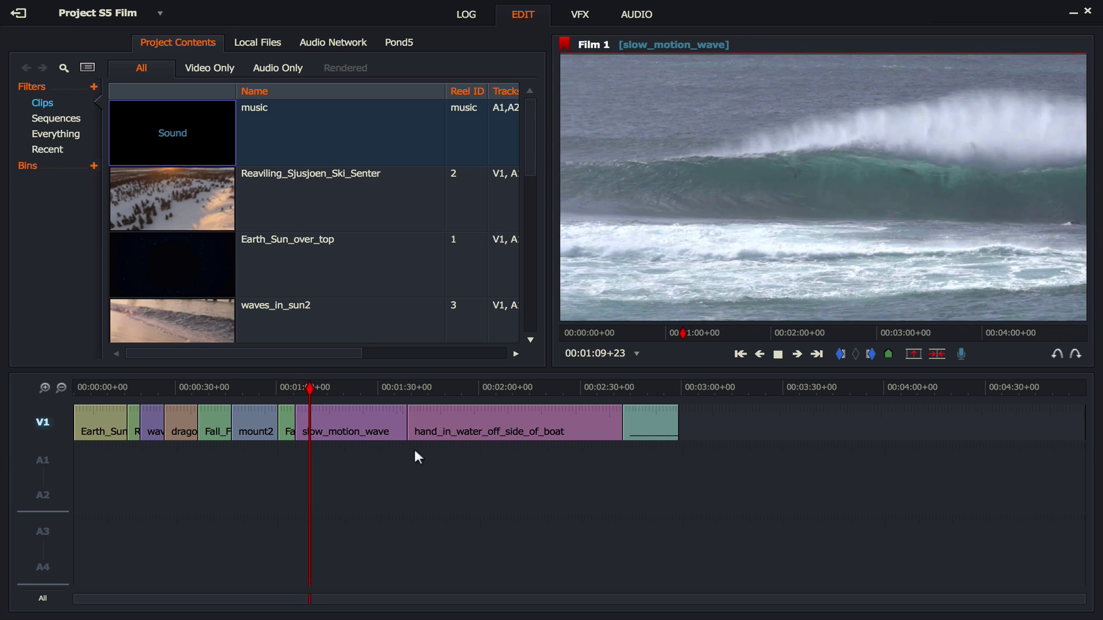
pyautogui.press('space')
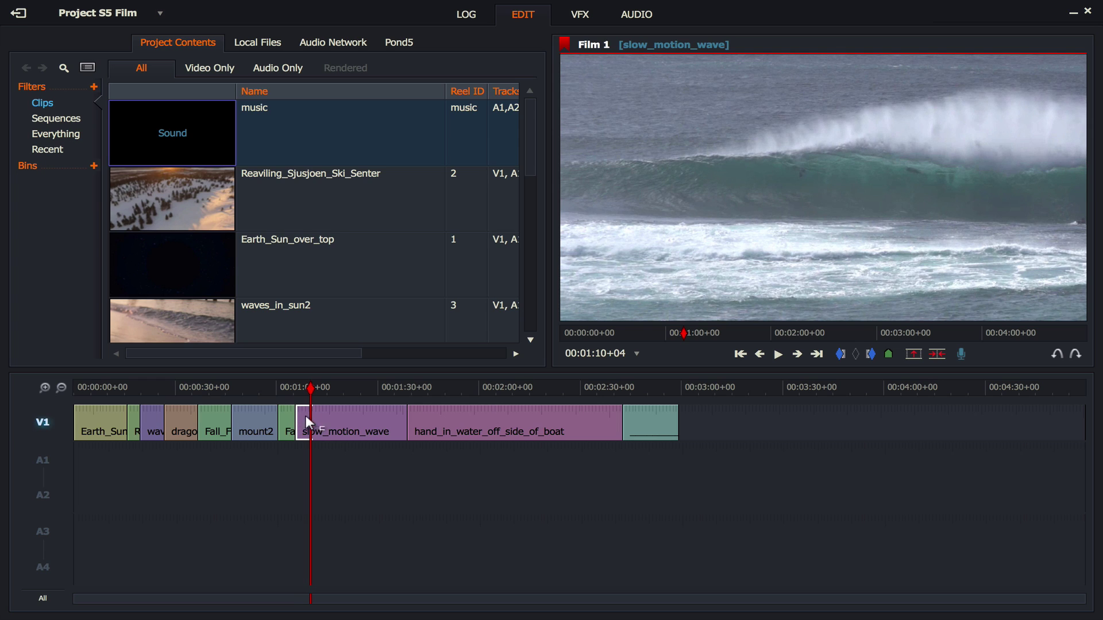
pyautogui.moveTo(306, 415); pyautogui.dragTo(259, 417)
# - Play slow_motion_wave and trim its end back to about 00:01:18
pyautogui.press('space')
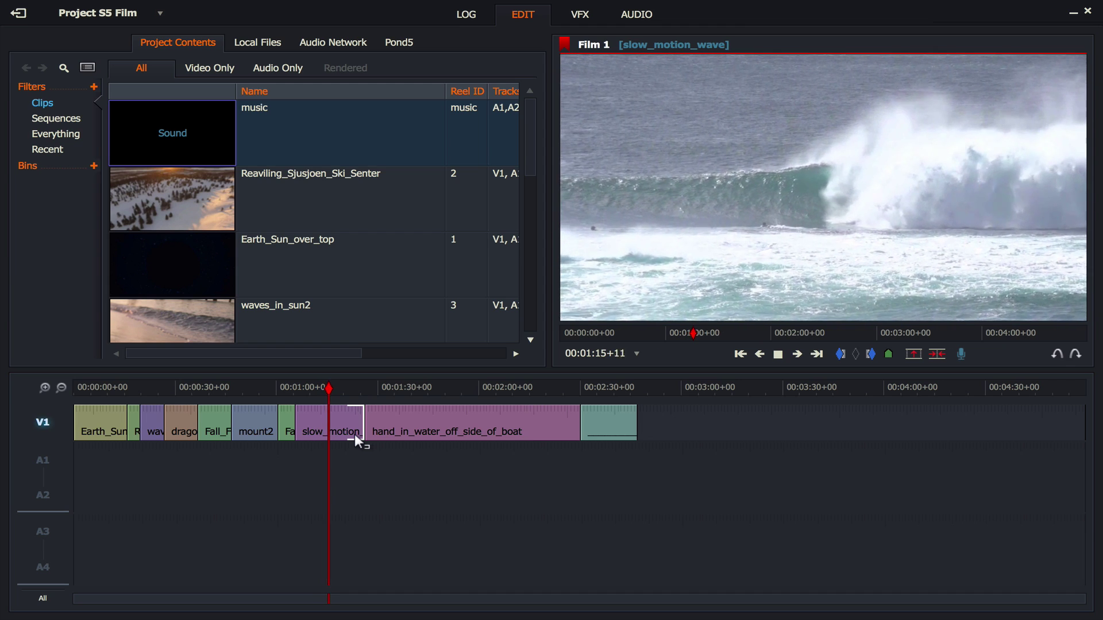
pyautogui.press('space')
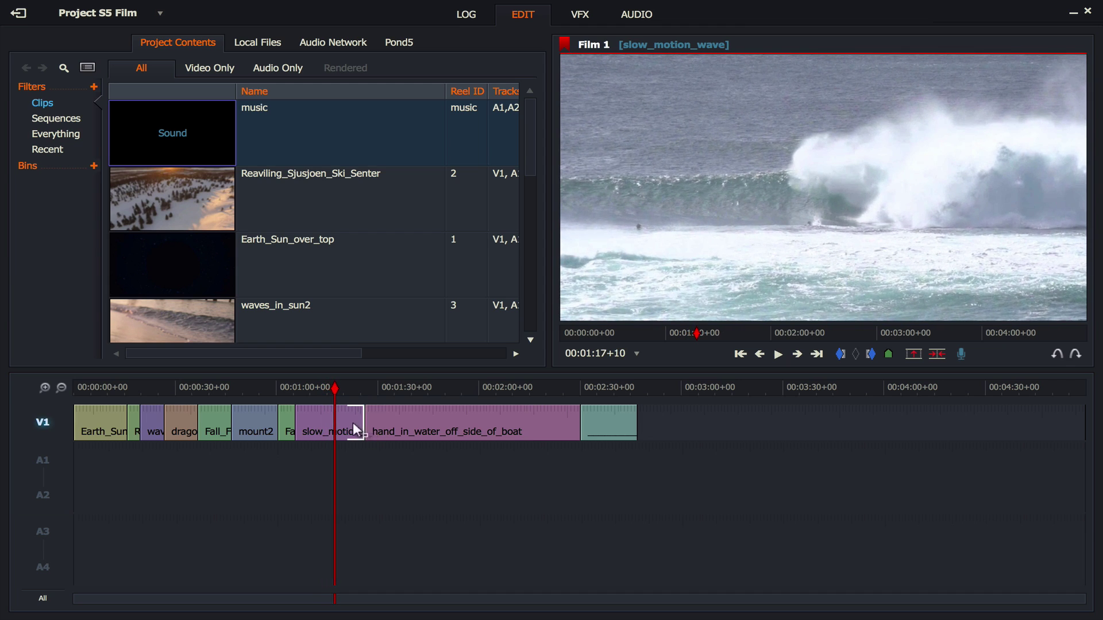
pyautogui.moveTo(352, 424)
pyautogui.mouseDown()
pyautogui.moveTo(311, 429)
pyautogui.moveTo(332, 430)
pyautogui.mouseUp()
# - Play into hand_in_water_off_side_of_boat and trim about 16 seconds off its start
pyautogui.press('space')
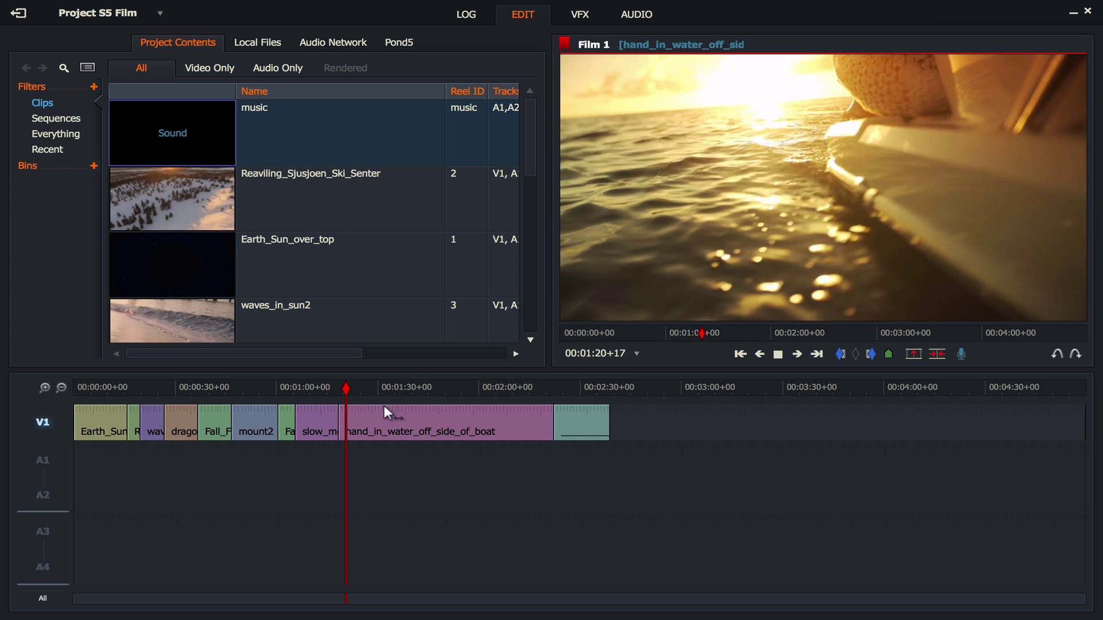
pyautogui.press('space')
pyautogui.moveTo(347, 417); pyautogui.dragTo(291, 421)
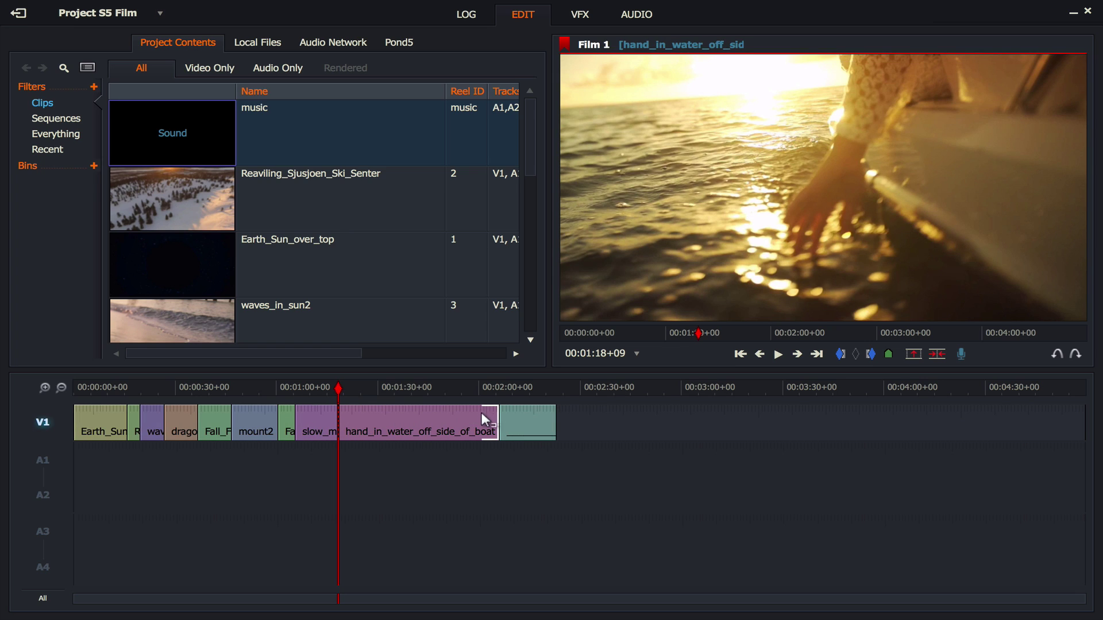
# - Trim the end of hand_in_water_off_side_of_boat back to about 00:01:33 and play the cut leading into it
pyautogui.moveTo(481, 411); pyautogui.dragTo(371, 424)
pyautogui.click(324, 391)
pyautogui.press('space')
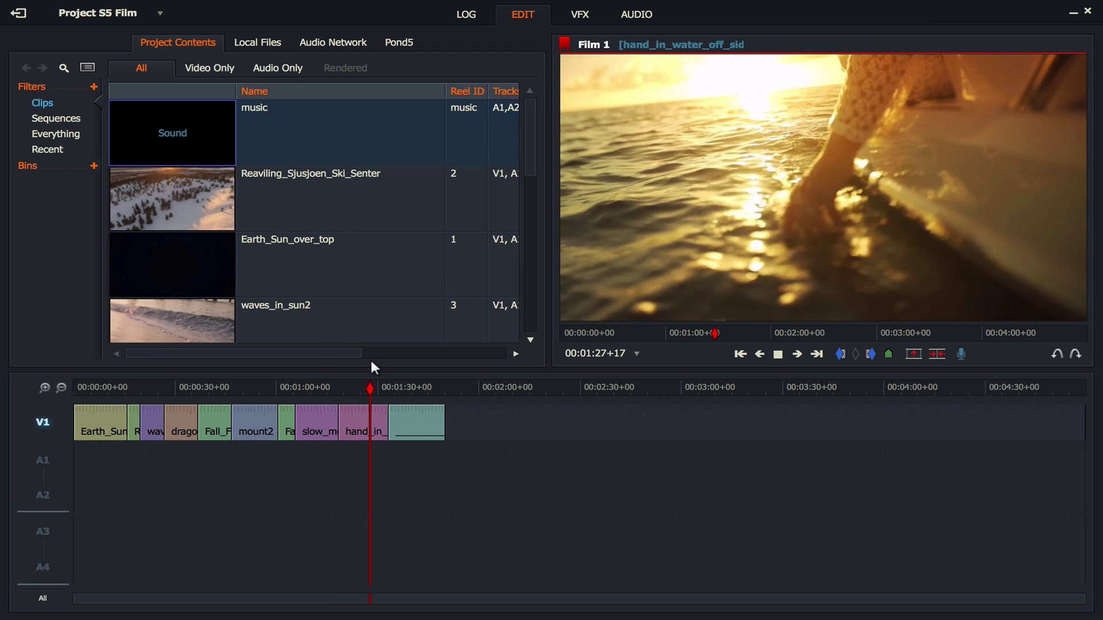
pyautogui.press('space')
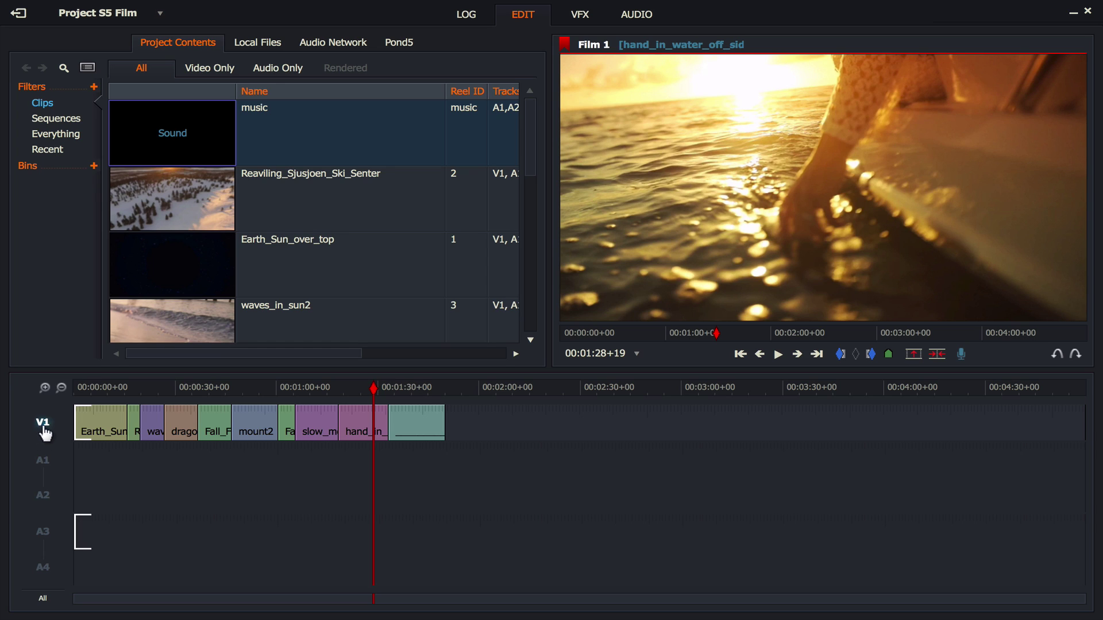
# - Enable audio tracks A1 and A2 and place the music clip on them at the start of Film 1
pyautogui.click(48, 472)
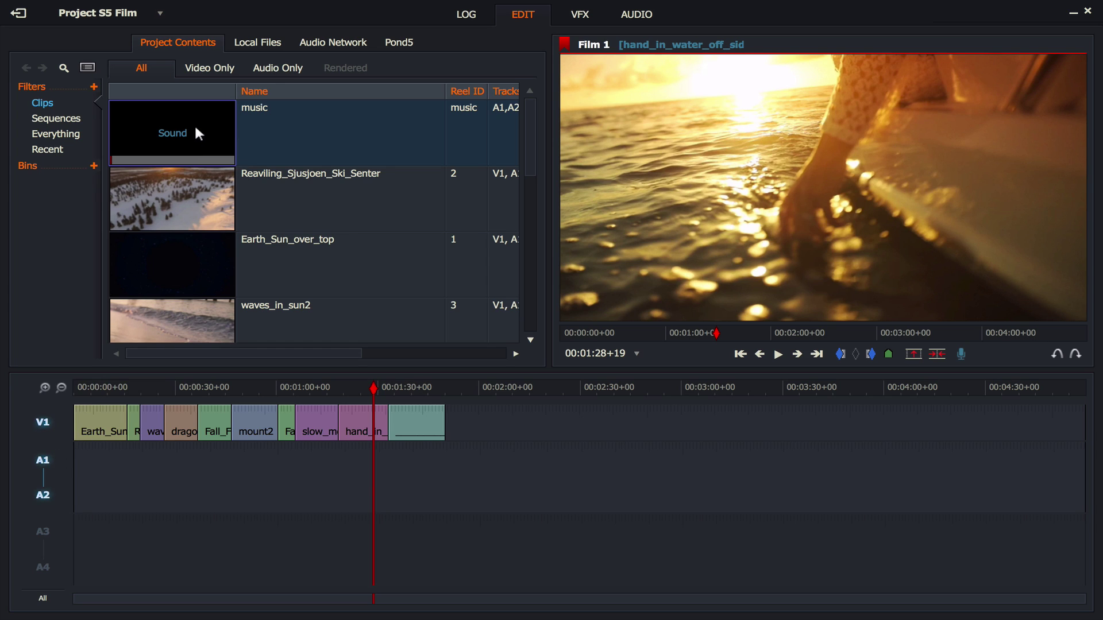
pyautogui.moveTo(194, 123); pyautogui.dragTo(78, 482)
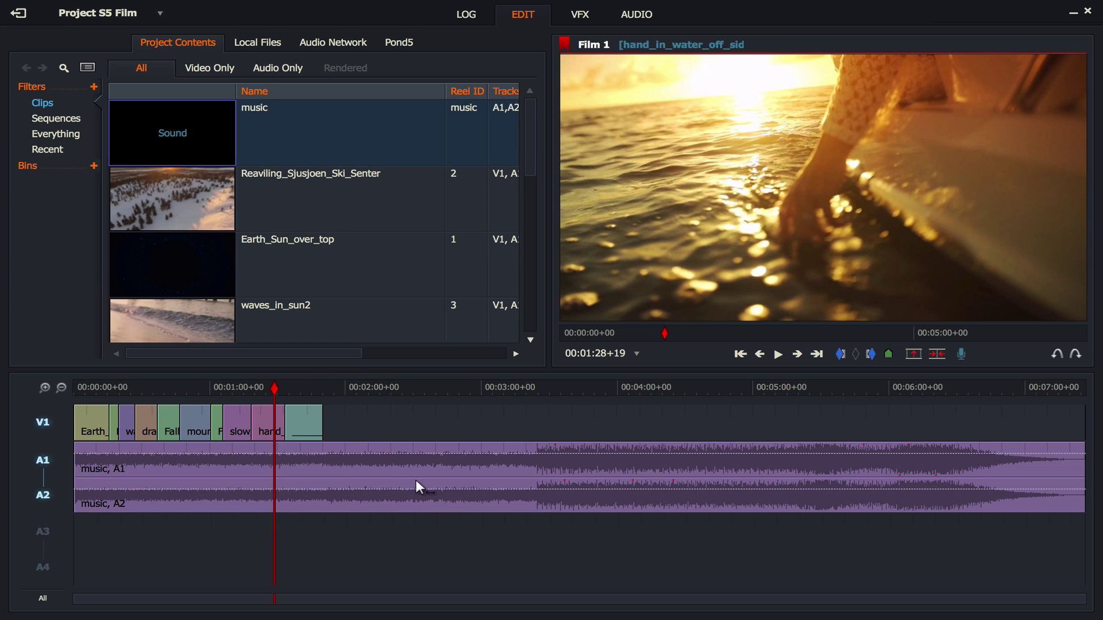
# - Play Film 1 from the start and again from about 00:03:20 to compare the music's quiet and loud sections
pyautogui.moveTo(150, 387); pyautogui.dragTo(75, 390)
pyautogui.press('space')
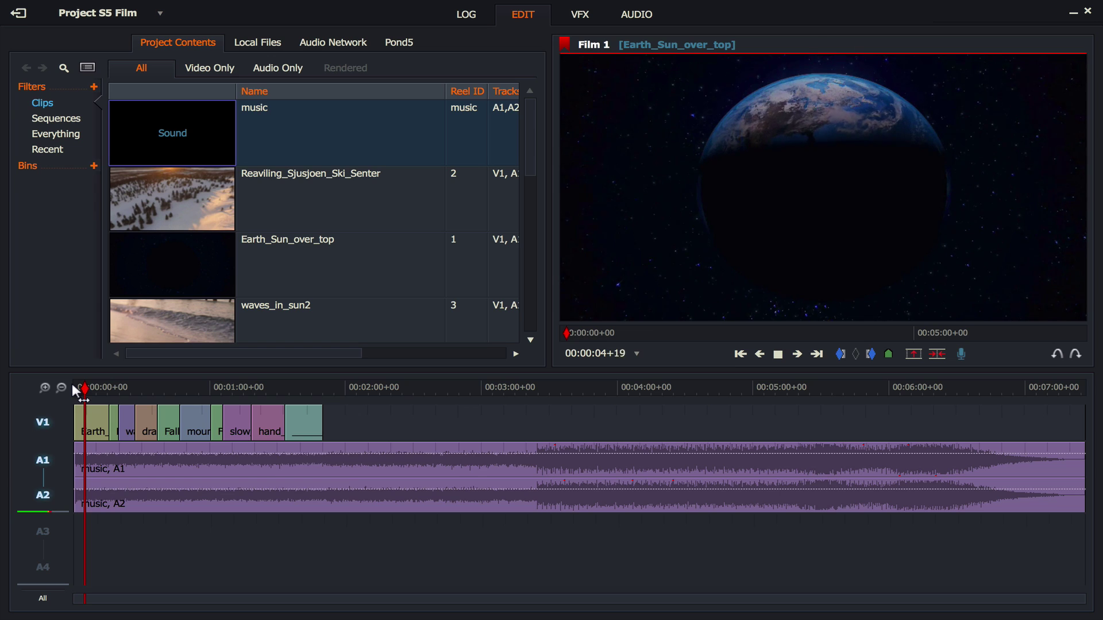
pyautogui.press('space')
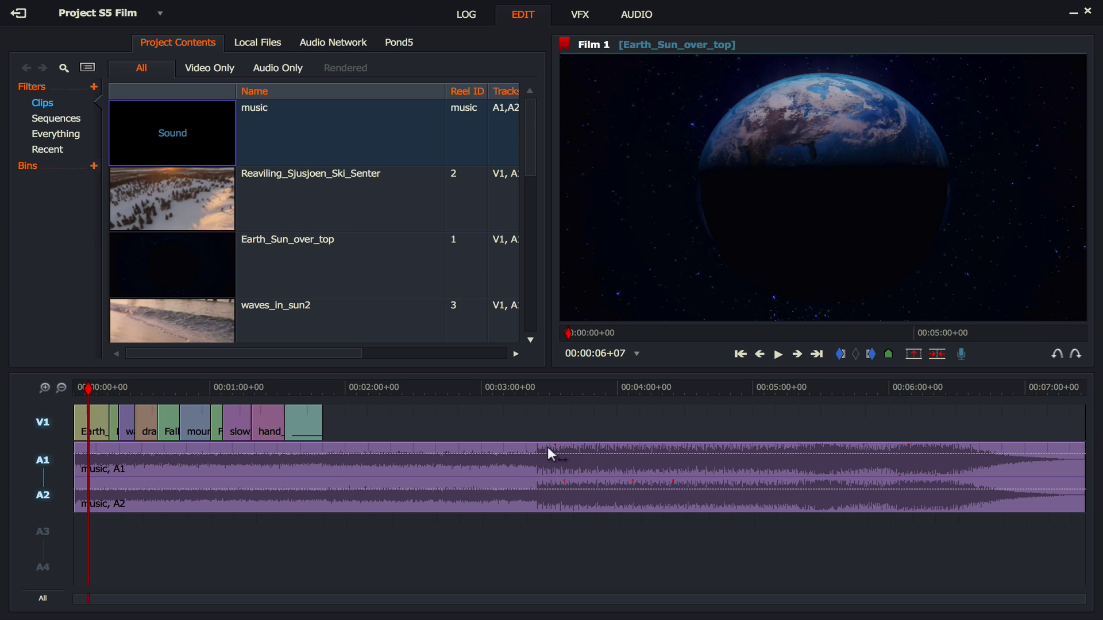
pyautogui.click(527, 385)
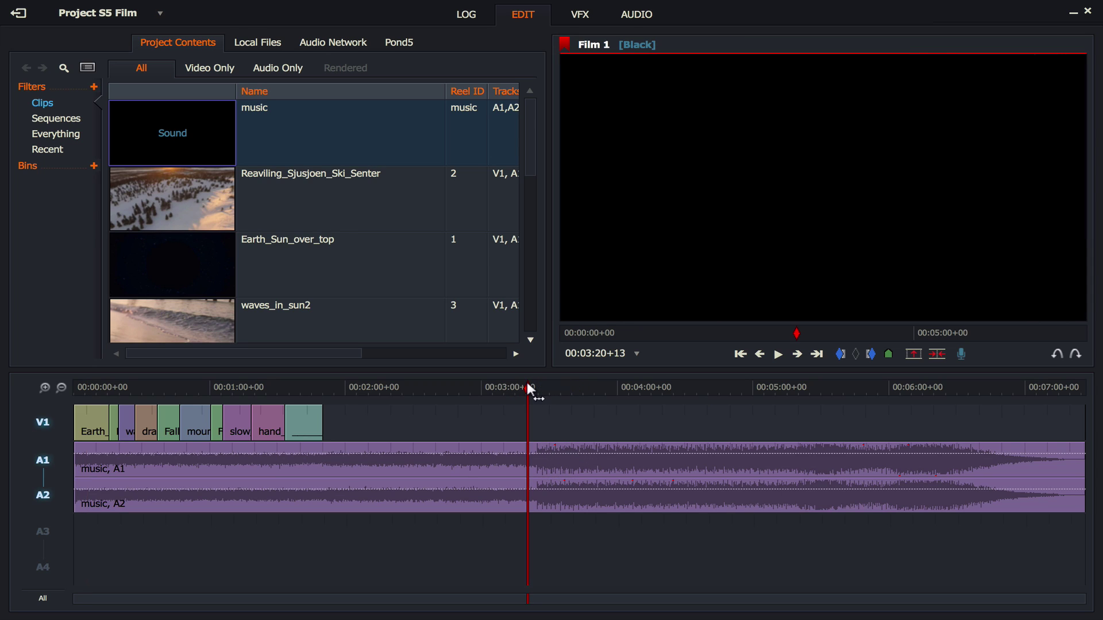
pyautogui.press('space')
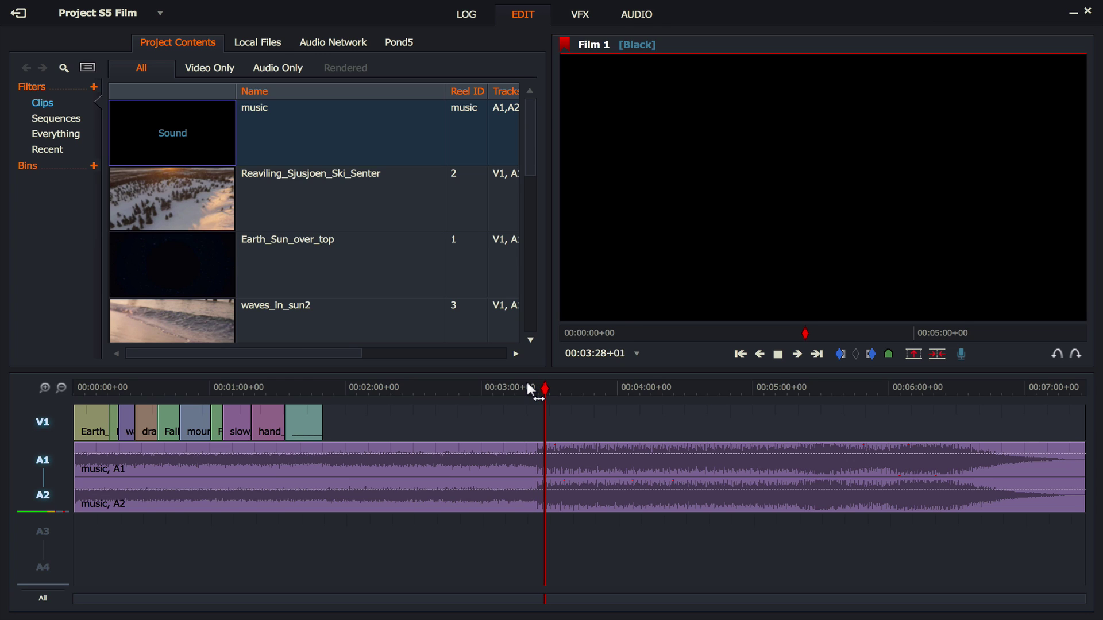
pyautogui.click(546, 428)
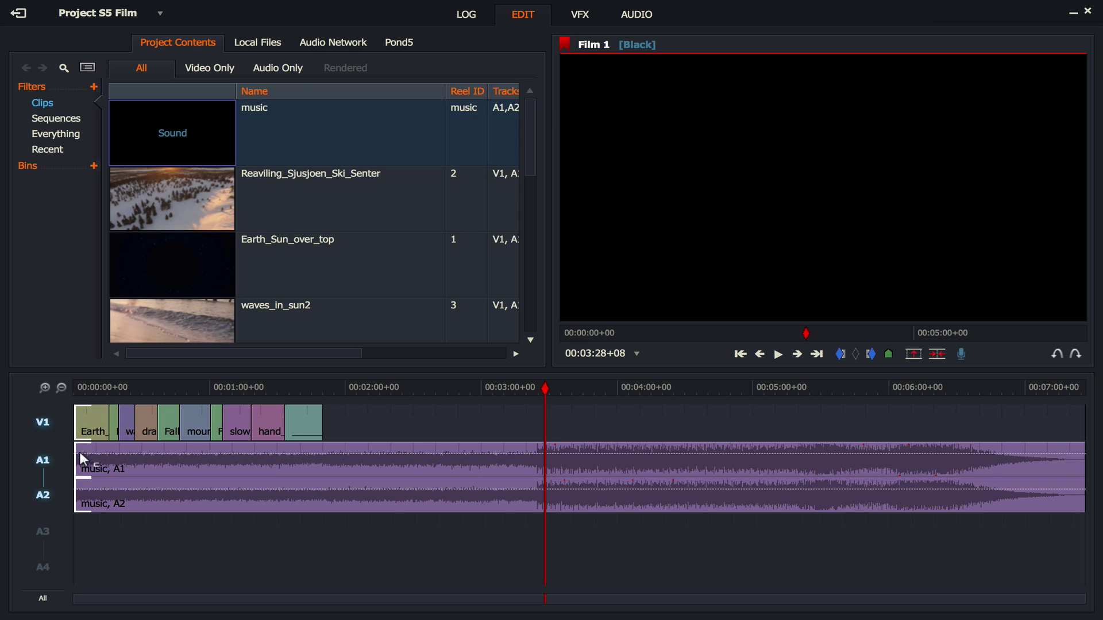
# - Deselect video track V1 and trim about 26 seconds off the start of the music on A1 and A2
pyautogui.moveTo(85, 464); pyautogui.dragTo(138, 452)
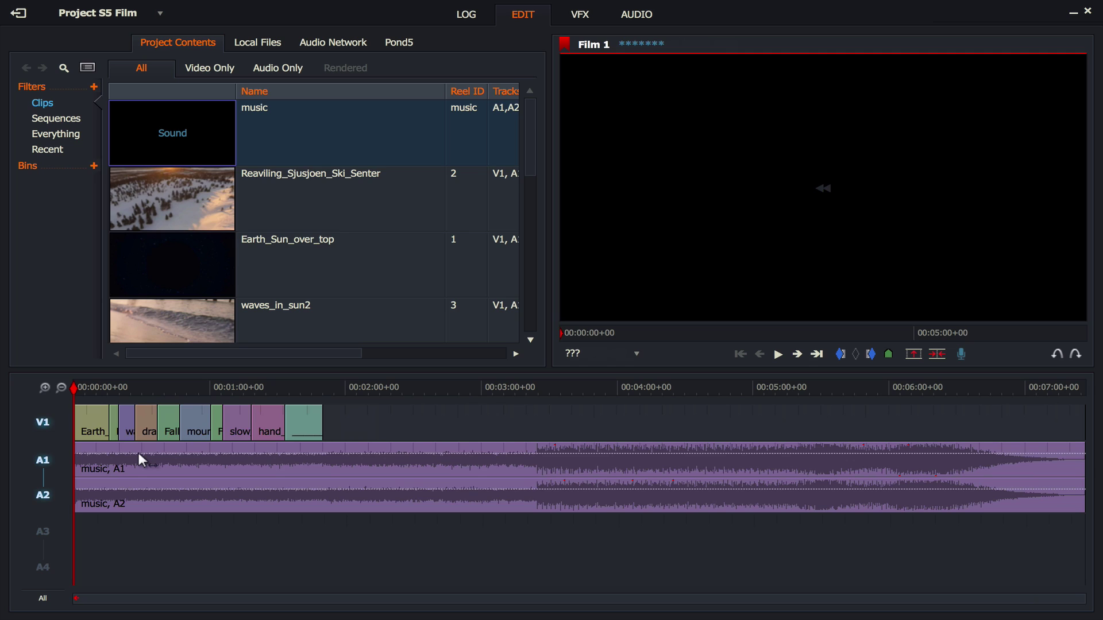
pyautogui.click(44, 423)
pyautogui.click(50, 456)
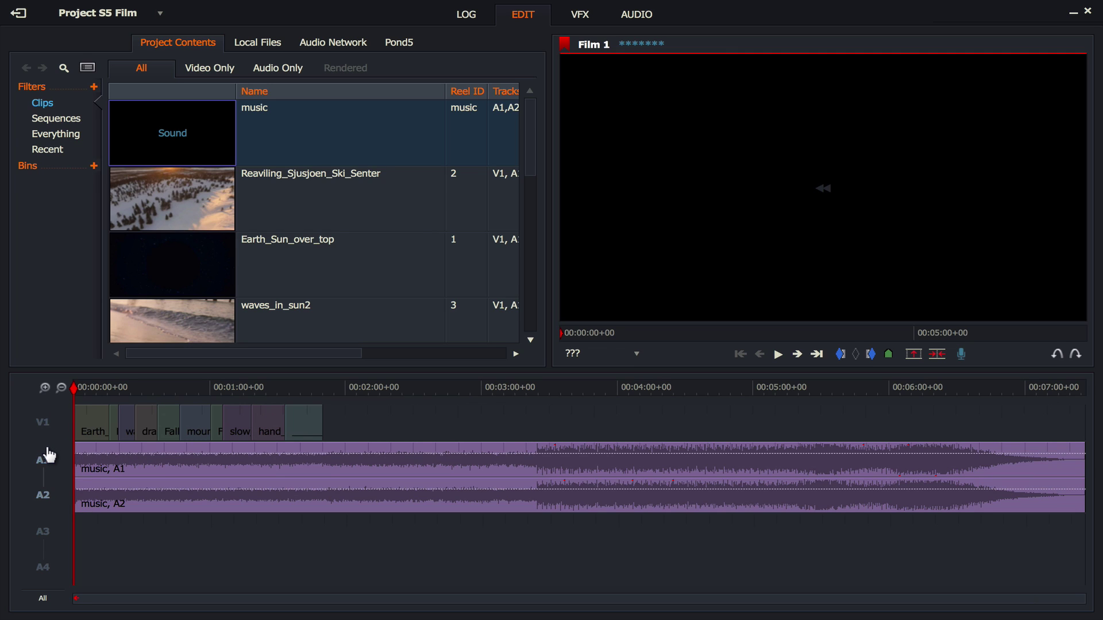
pyautogui.click(49, 466)
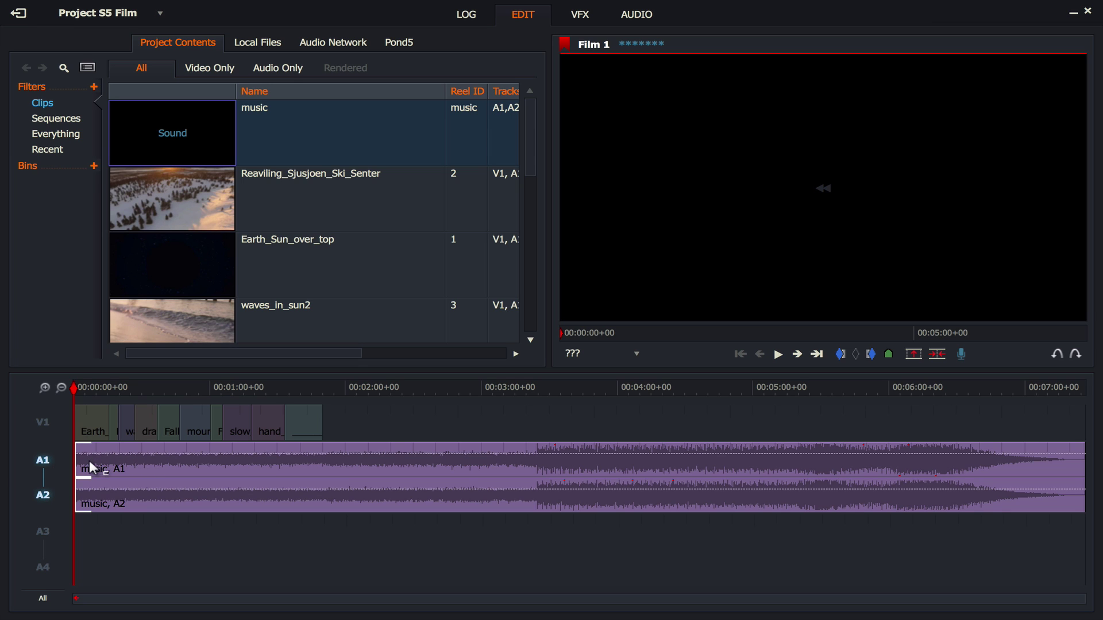
pyautogui.moveTo(88, 460); pyautogui.dragTo(620, 465)
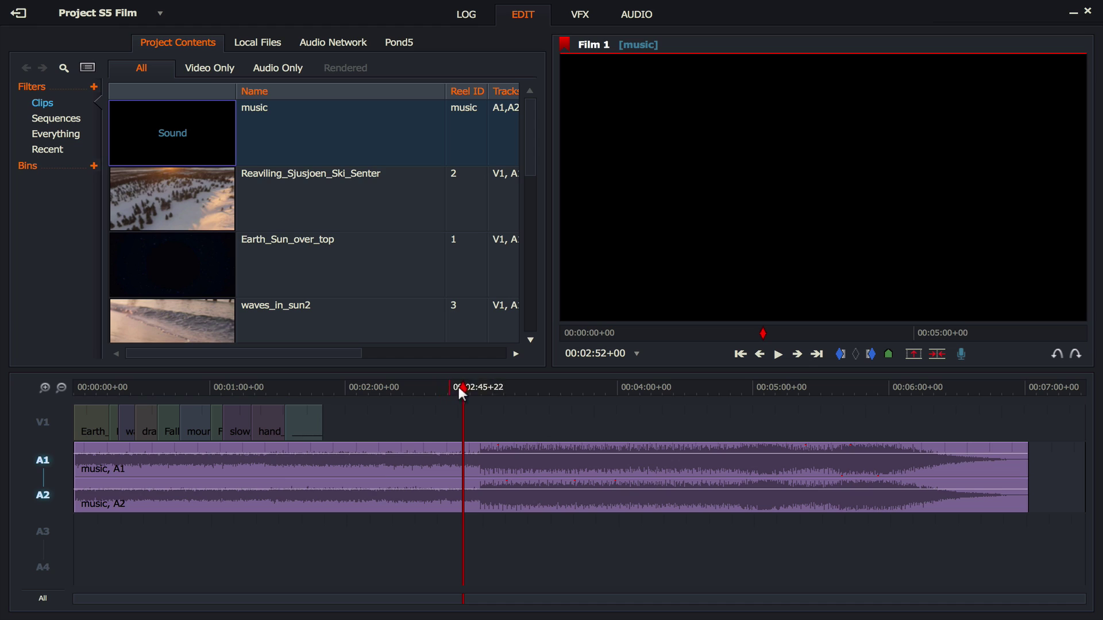
# - Split the music on A1 and A2 at 00:02:56+15 and delete the segment before the cut
pyautogui.moveTo(459, 386)
pyautogui.mouseDown()
pyautogui.moveTo(443, 386)
pyautogui.moveTo(474, 389)
pyautogui.mouseUp()
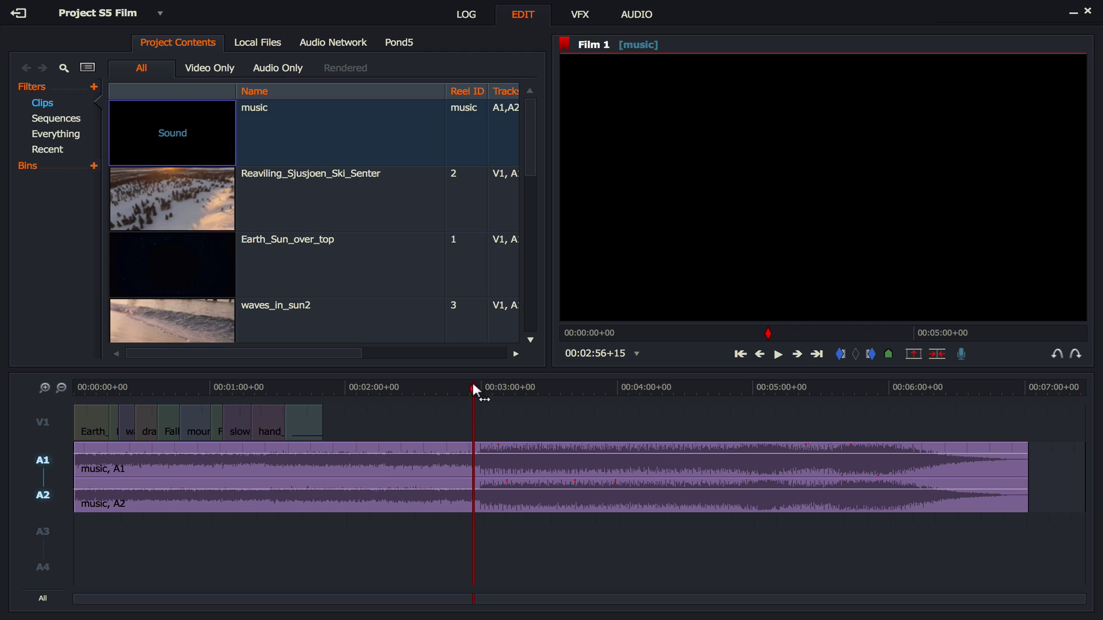
pyautogui.click(483, 453)
pyautogui.rightClick(240, 465)
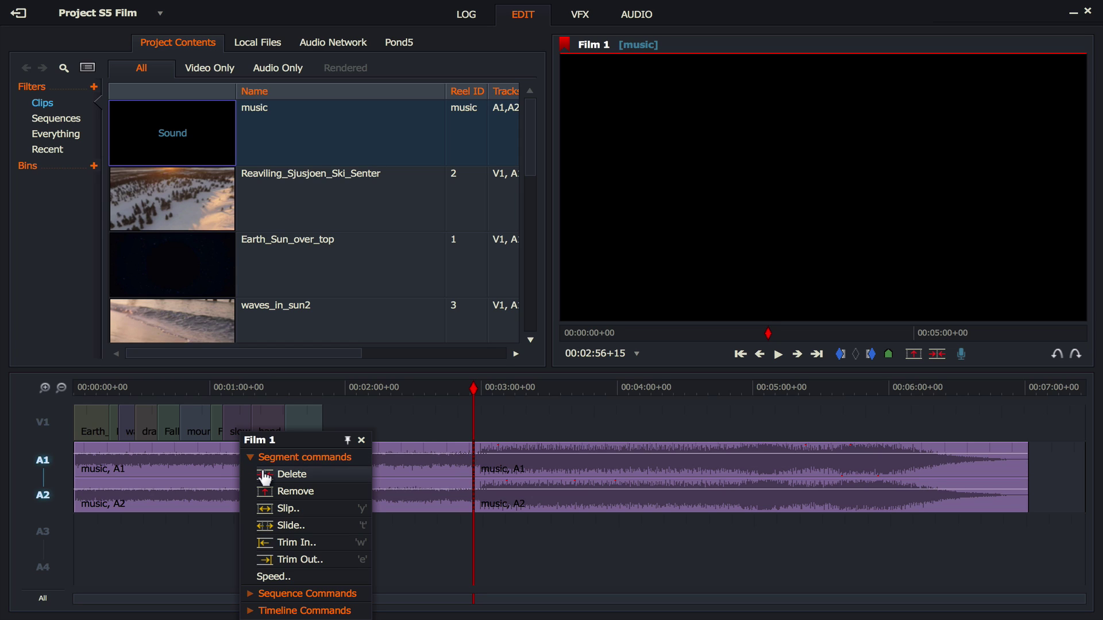
pyautogui.click(315, 475)
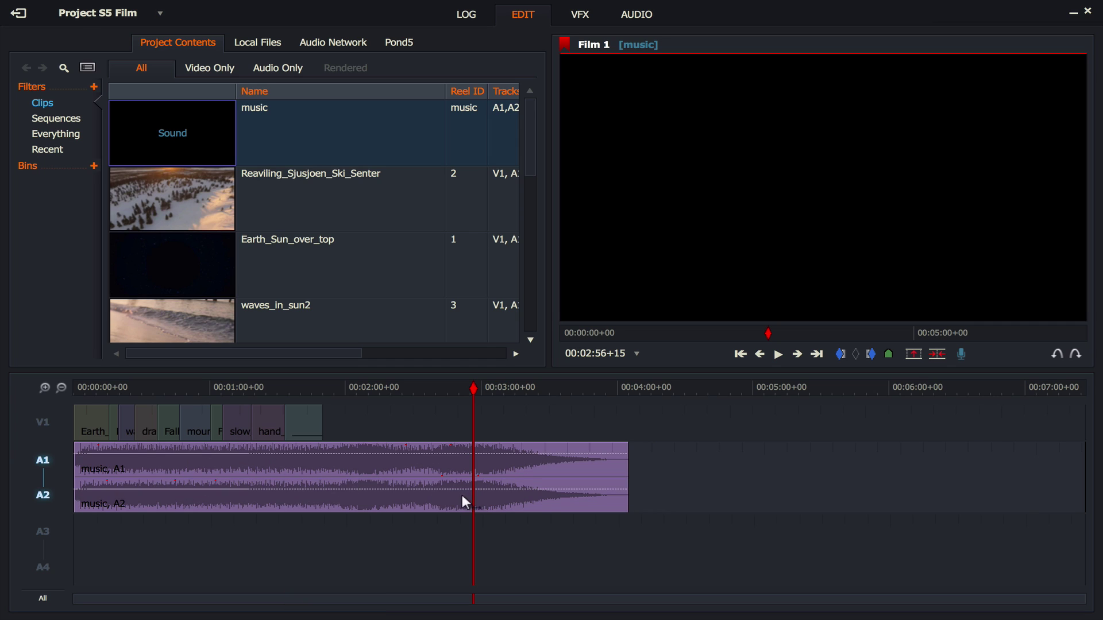
# - Extend the start of the music so its louder section begins at about 00:00:08, and play the opening
pyautogui.moveTo(102, 391); pyautogui.dragTo(67, 387)
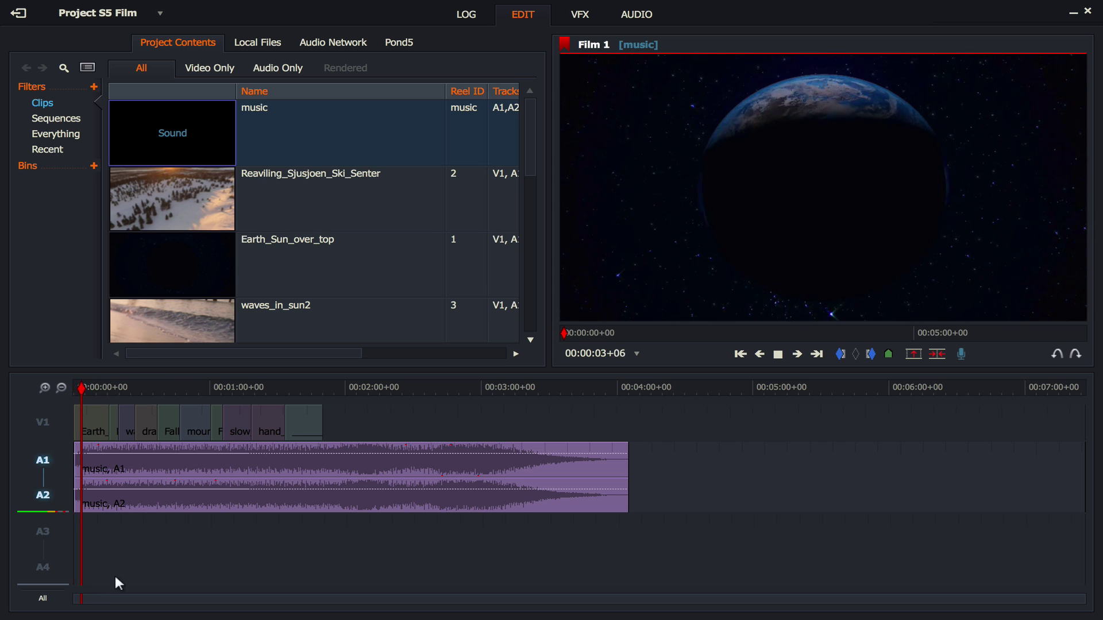
pyautogui.press('space')
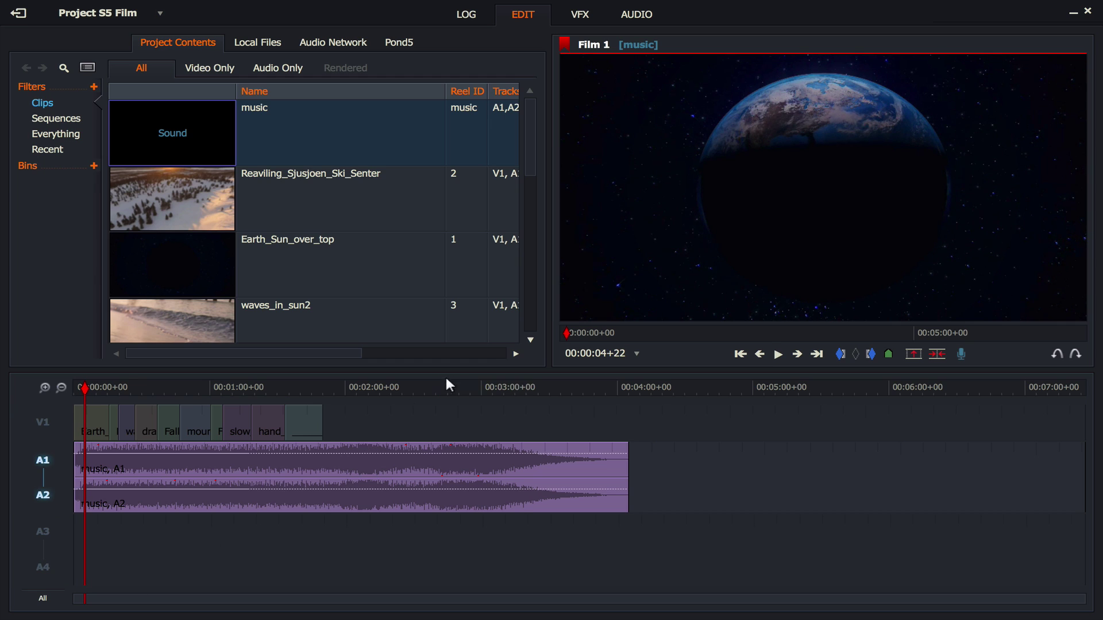
pyautogui.click(45, 388)
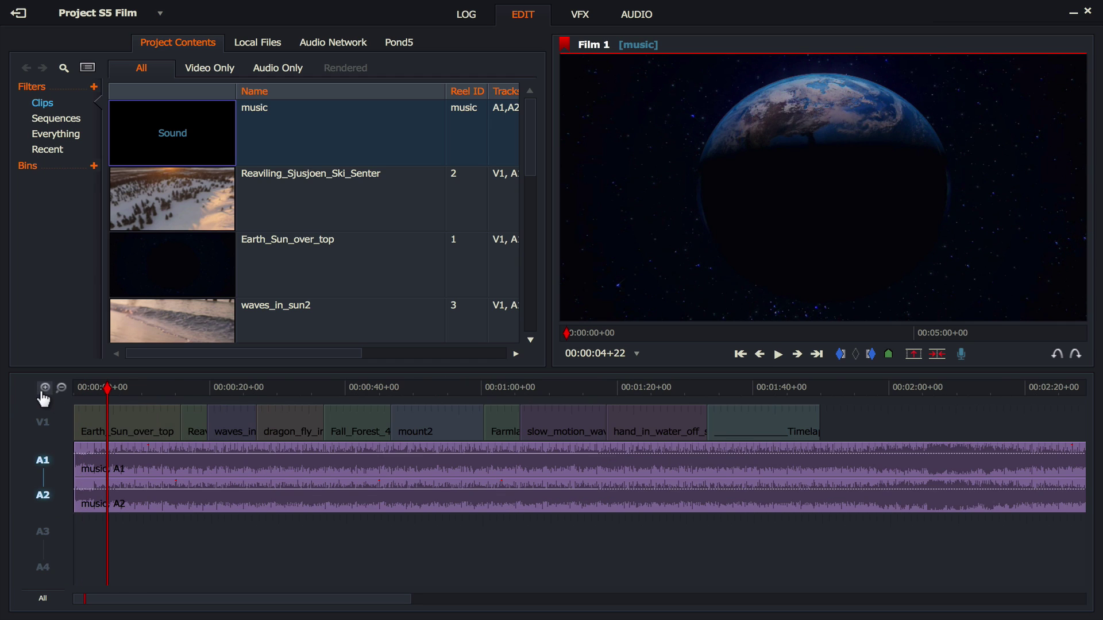
pyautogui.click(45, 388)
pyautogui.moveTo(83, 467); pyautogui.dragTo(236, 456)
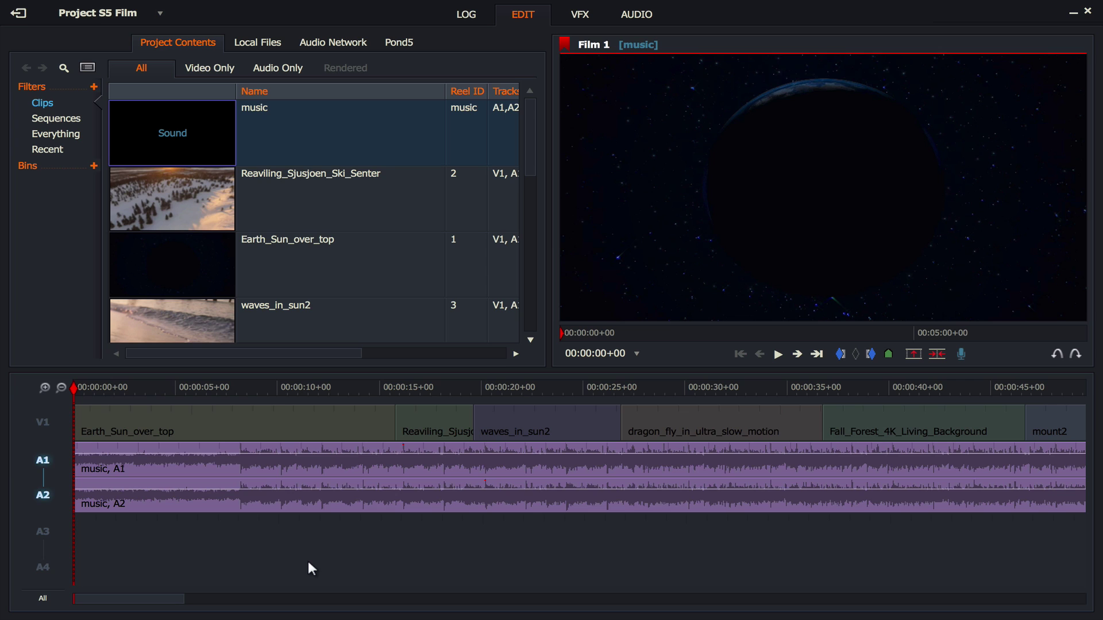
pyautogui.press('space')
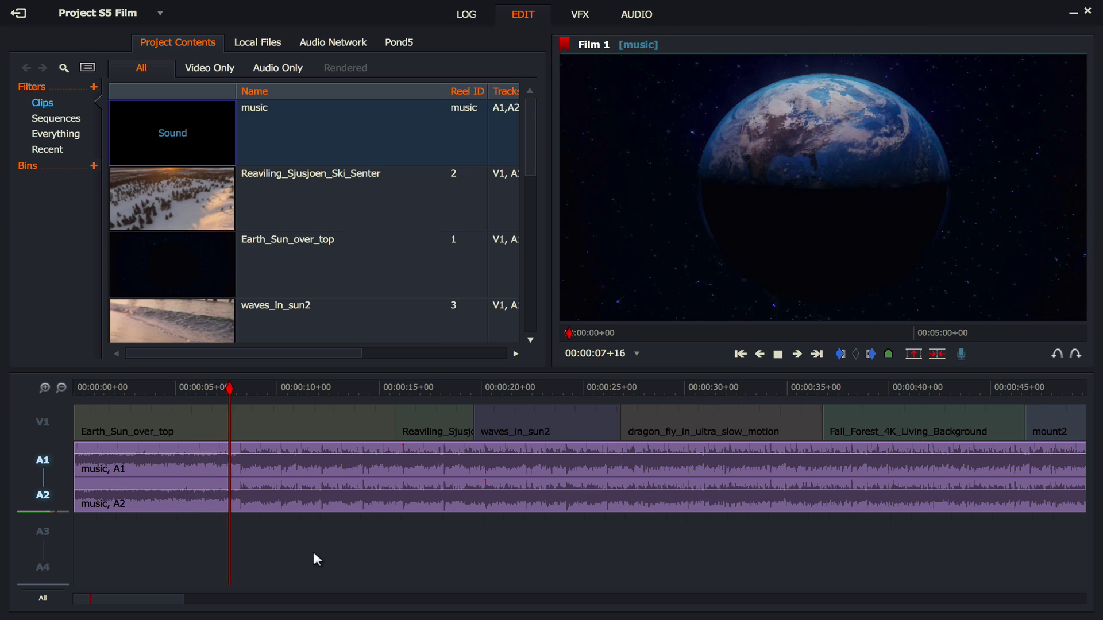
pyautogui.press('space')
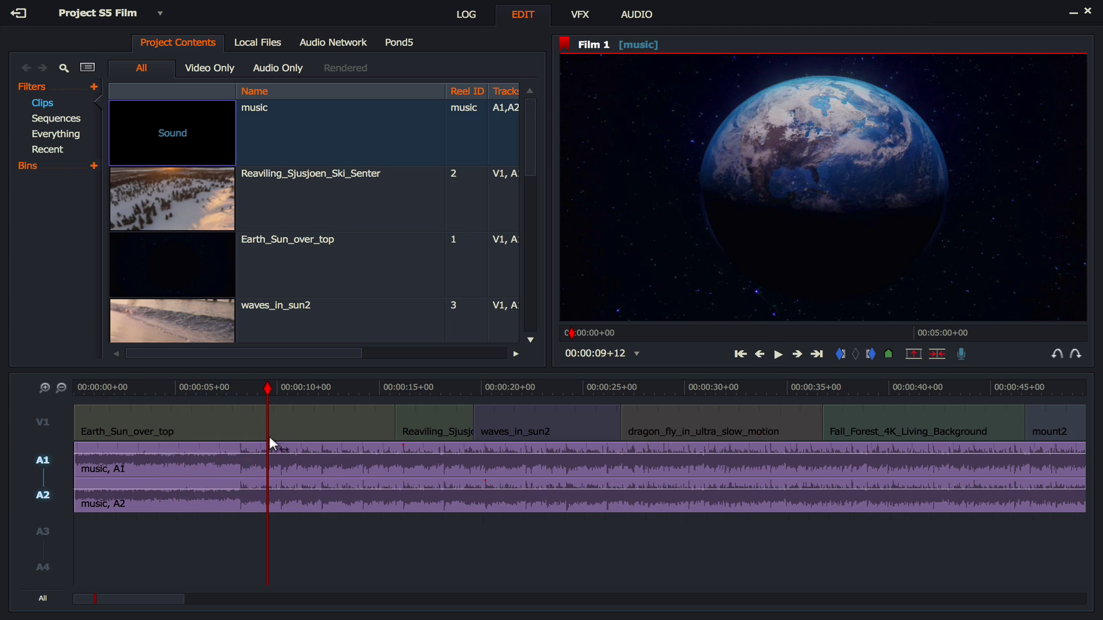
# - Extend the music's start further so its louder section begins at about 00:00:15, and play back the transition and the opening
pyautogui.moveTo(79, 461); pyautogui.dragTo(233, 452)
pyautogui.click(366, 389)
pyautogui.press('space')
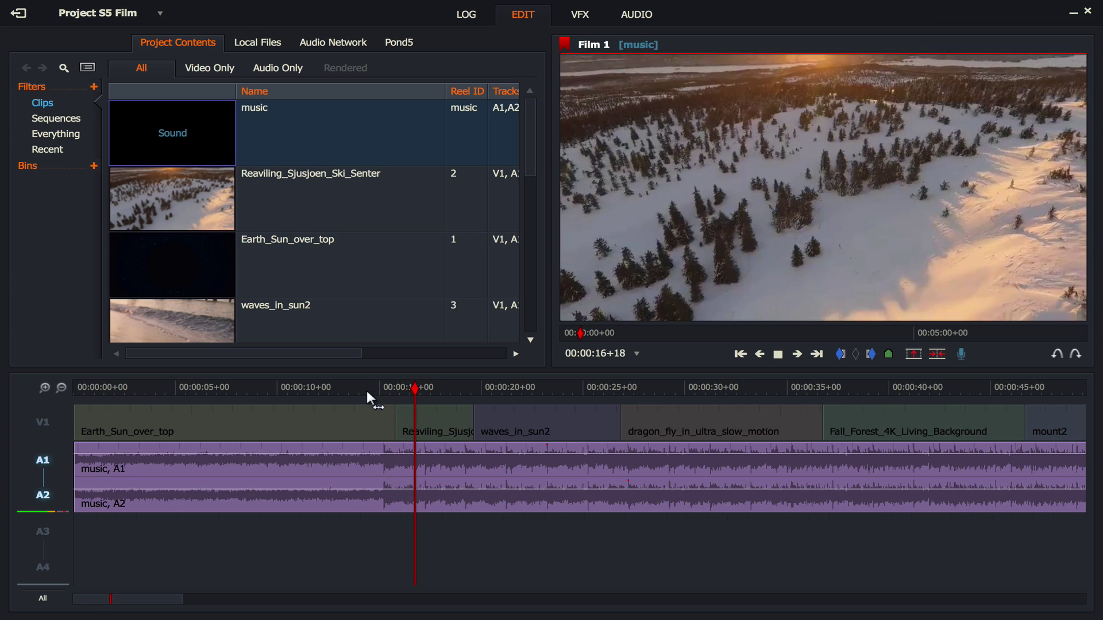
pyautogui.press('space')
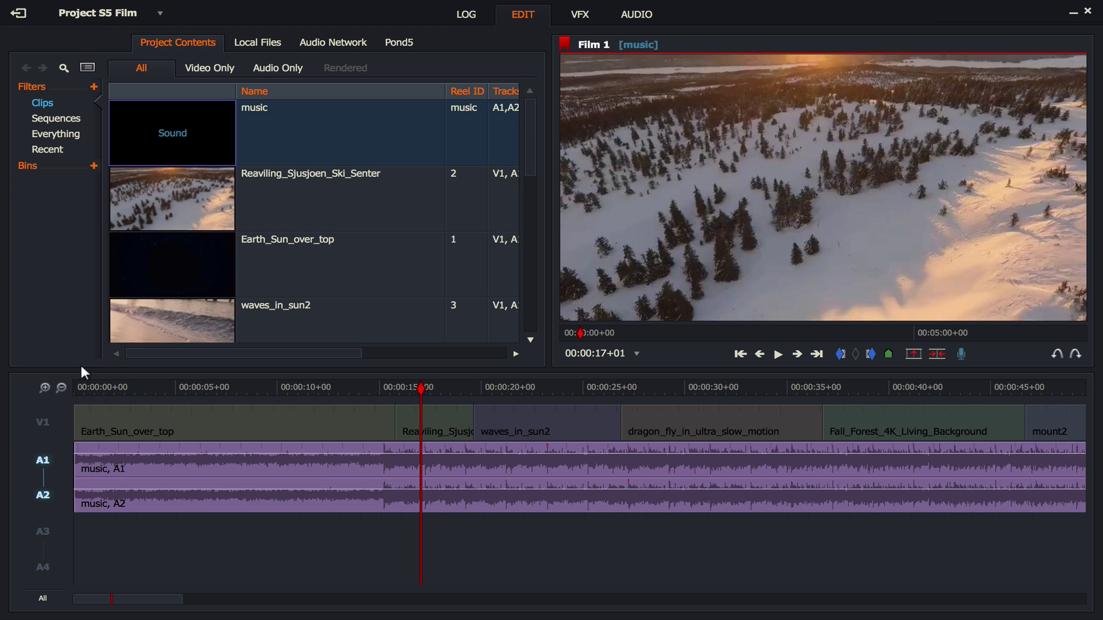
pyautogui.moveTo(85, 384); pyautogui.dragTo(60, 381)
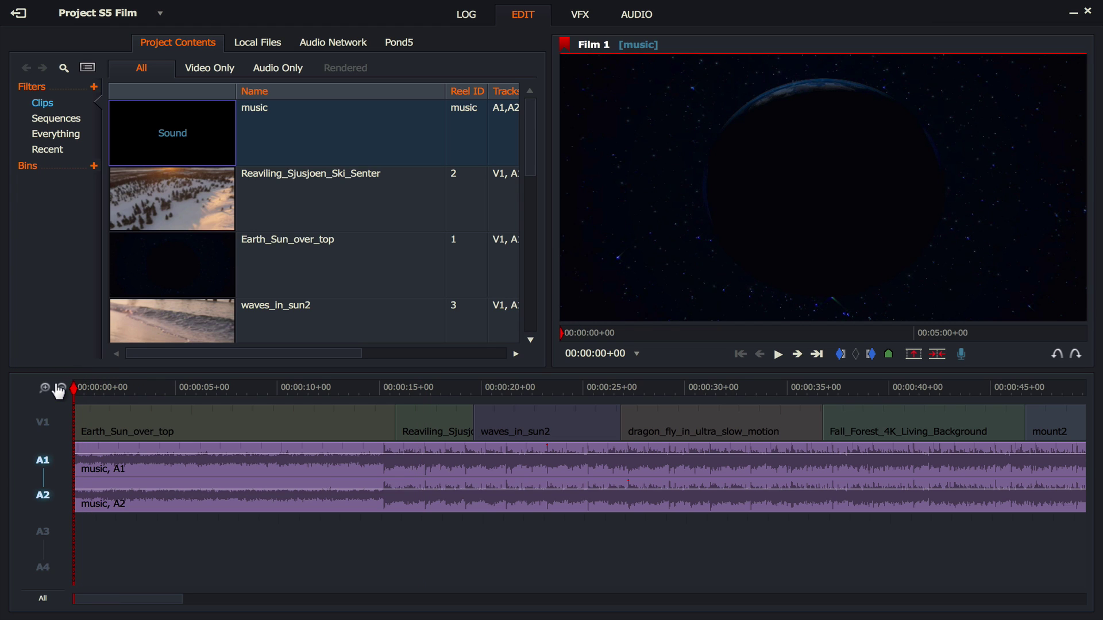
pyautogui.press('space')
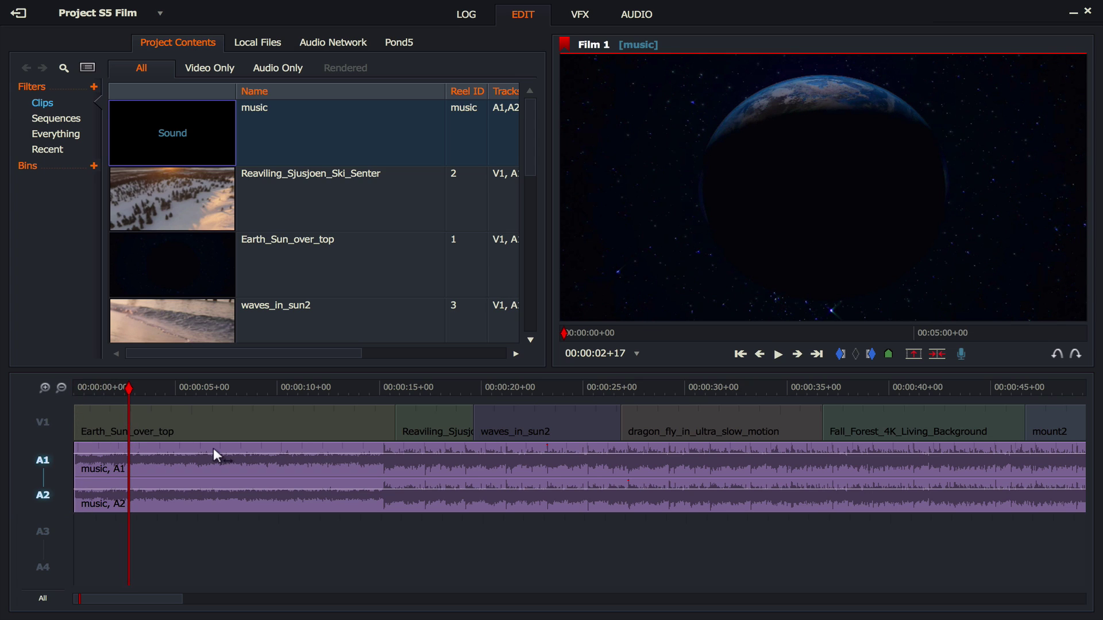
# - Switch to the audio mixing workspace and play Film 1 from the start to check the A1 and A2 levels
pyautogui.click(635, 22)
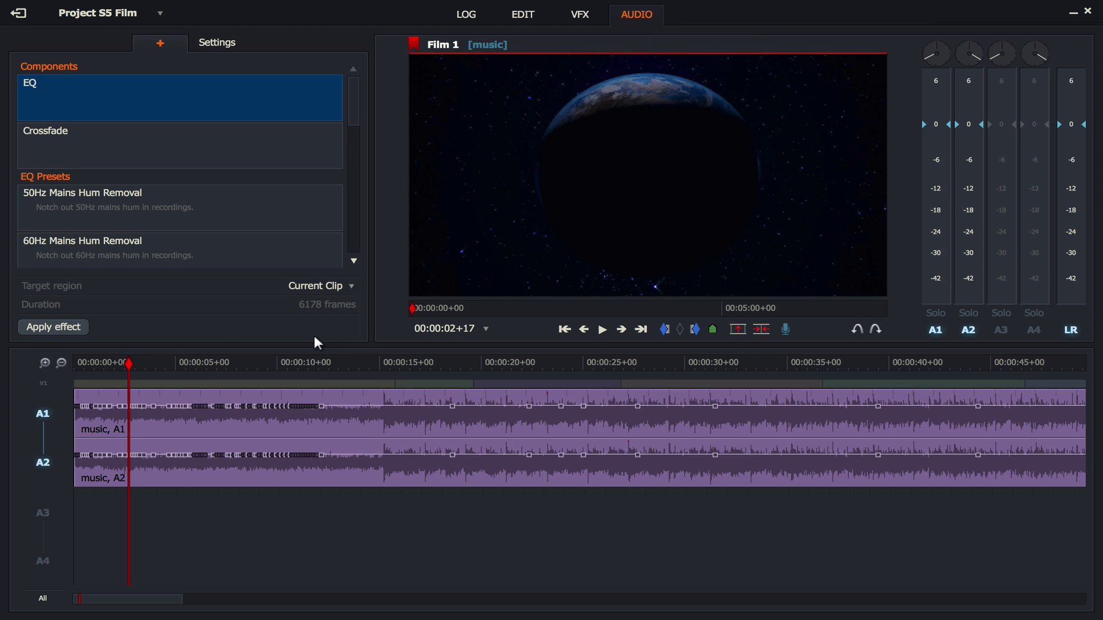
pyautogui.click(533, 17)
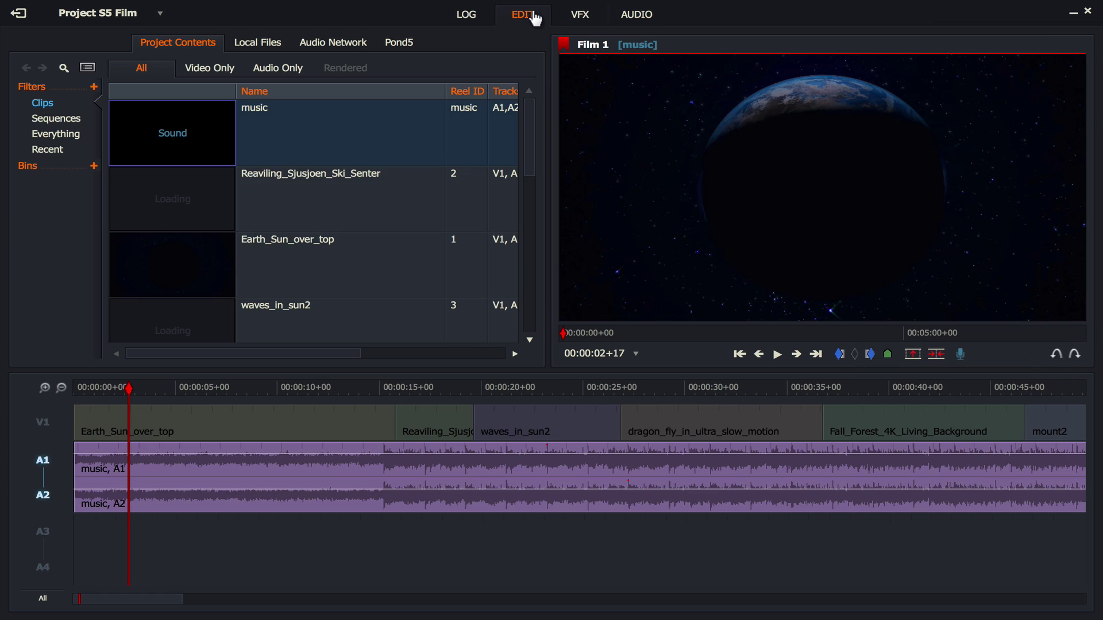
pyautogui.click(625, 25)
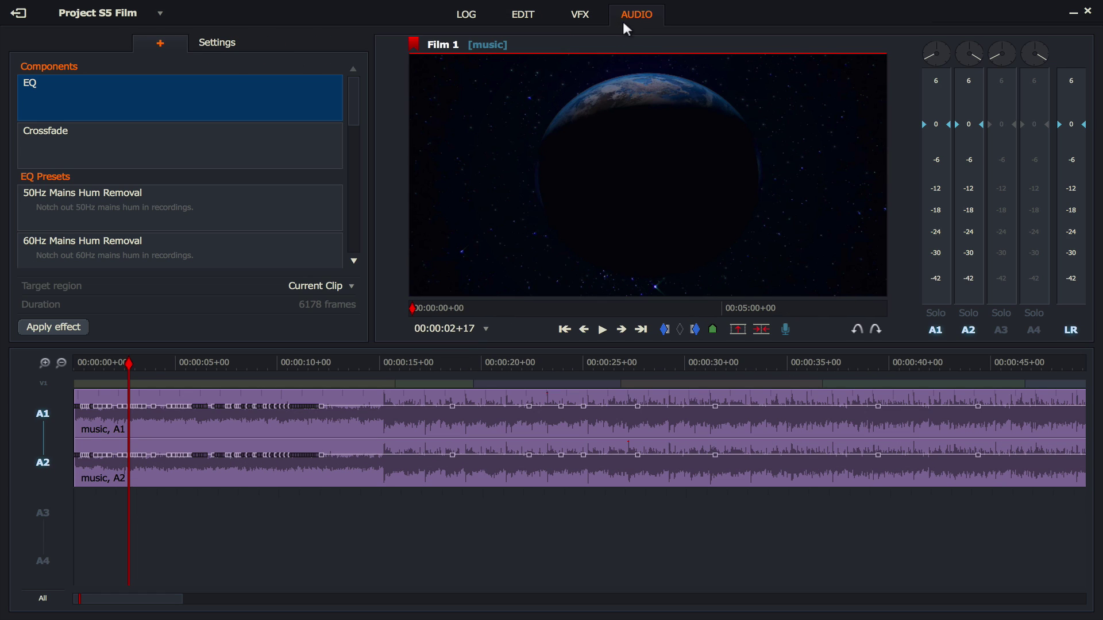
pyautogui.moveTo(122, 368); pyautogui.dragTo(61, 357)
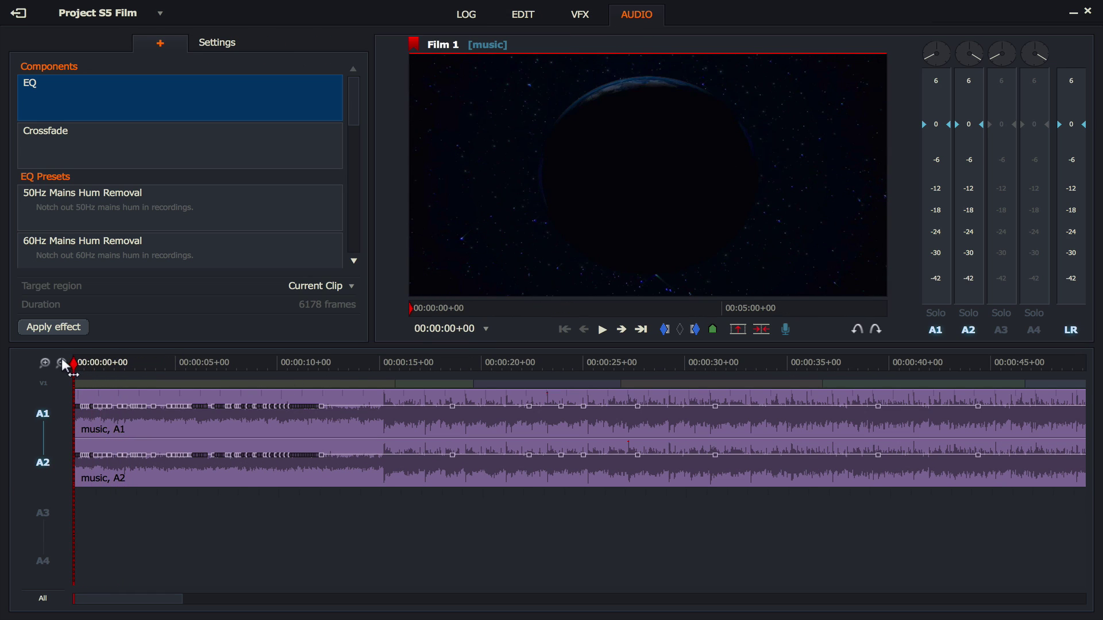
pyautogui.press('space')
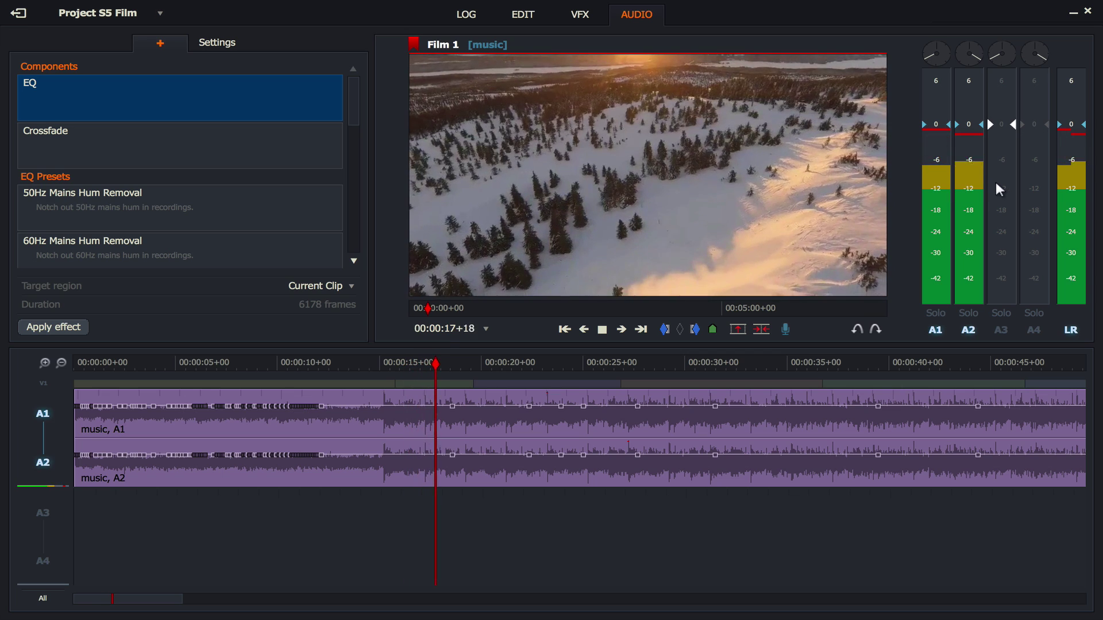
pyautogui.press('space')
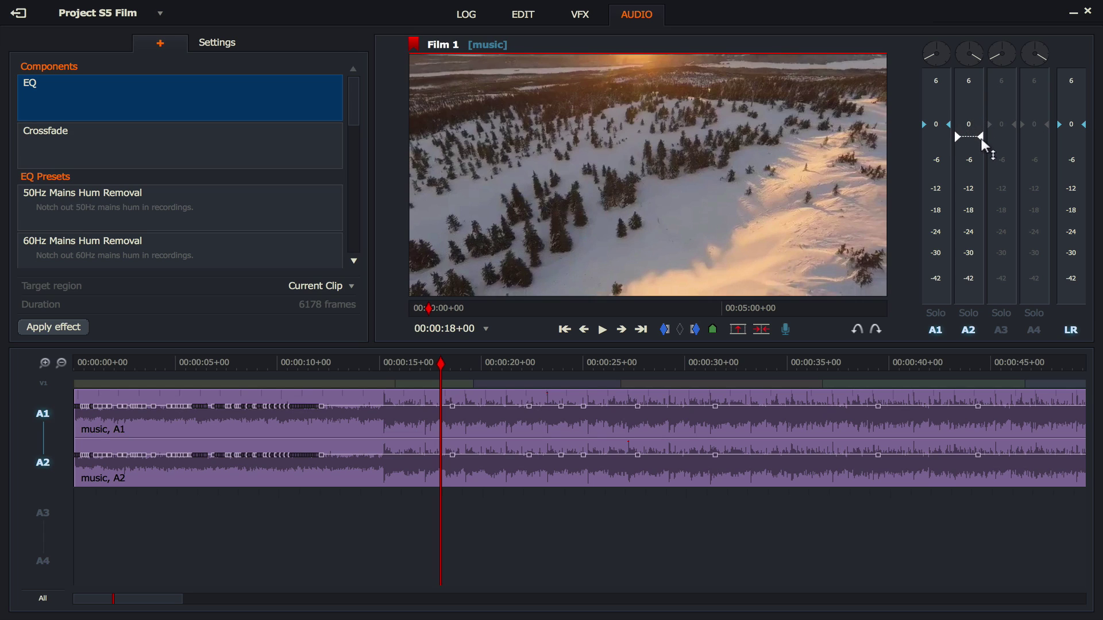
# - Lower the A1 and A2 levels to -6 dB and play on to check the meters
pyautogui.moveTo(982, 126); pyautogui.dragTo(982, 163)
pyautogui.press('space')
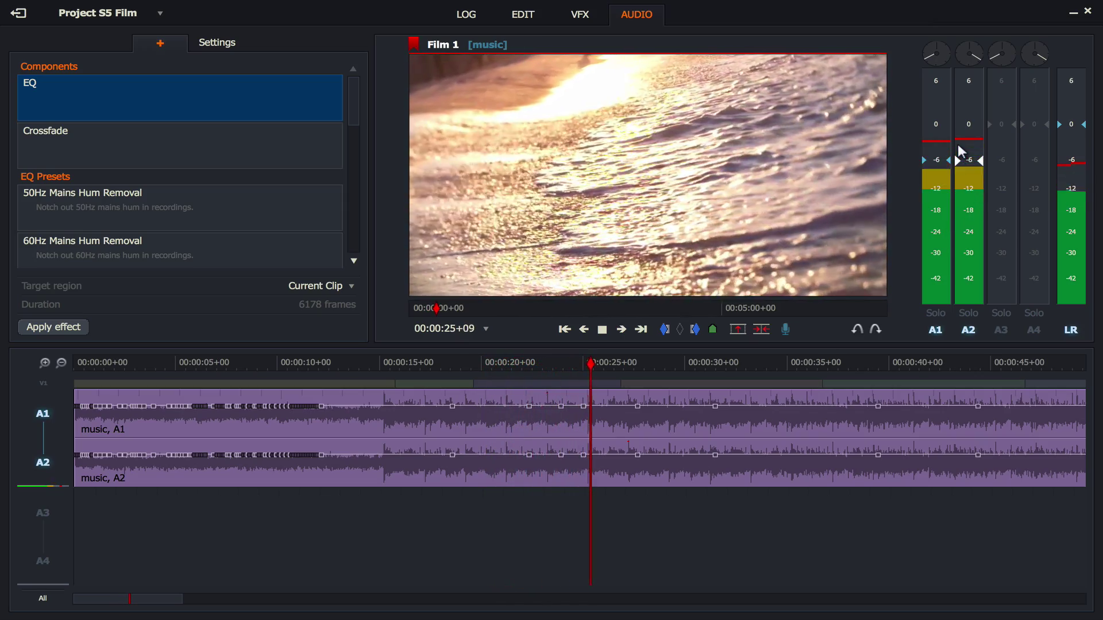
pyautogui.press('space')
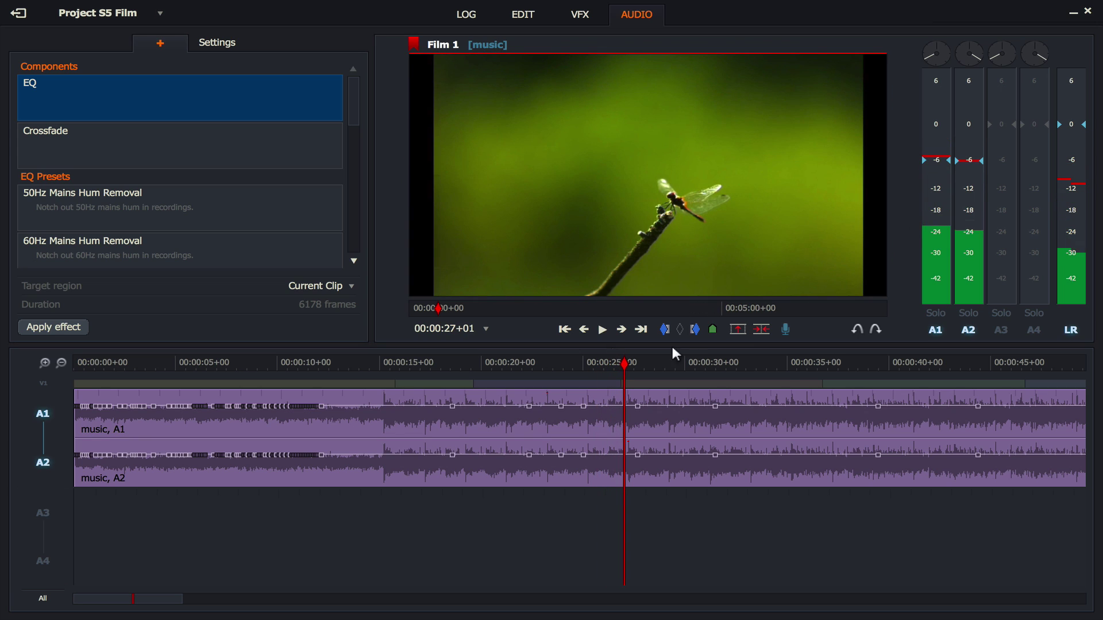
# - Select all level nodes on A1 and A2, reset the track levels, and return to the start of Film 1
pyautogui.click(61, 364)
pyautogui.click(61, 364)
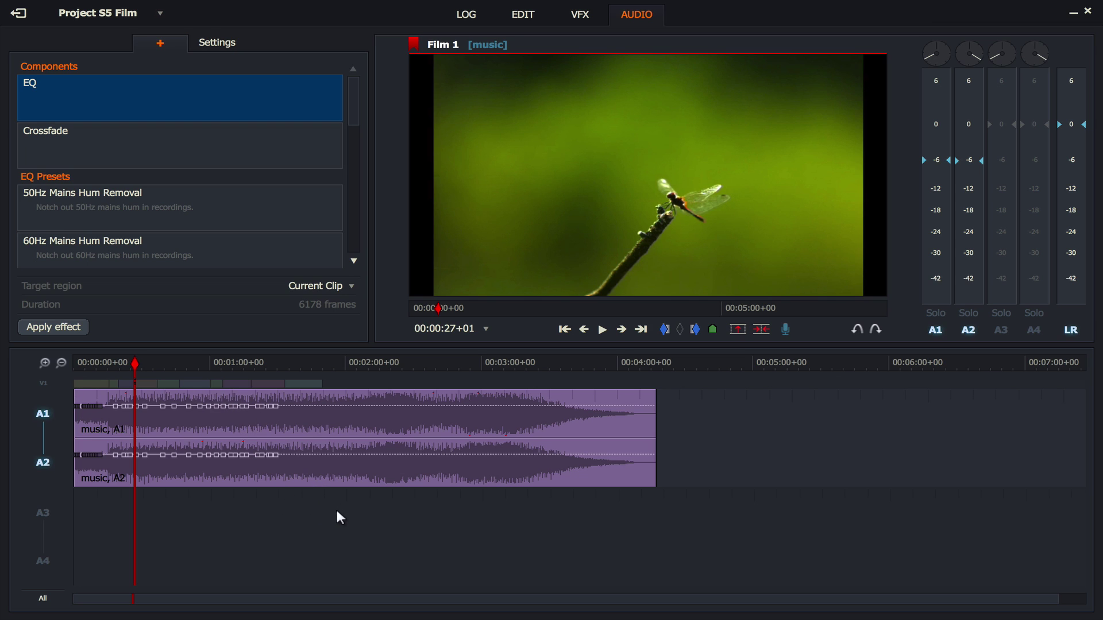
pyautogui.moveTo(336, 511); pyautogui.dragTo(34, 397)
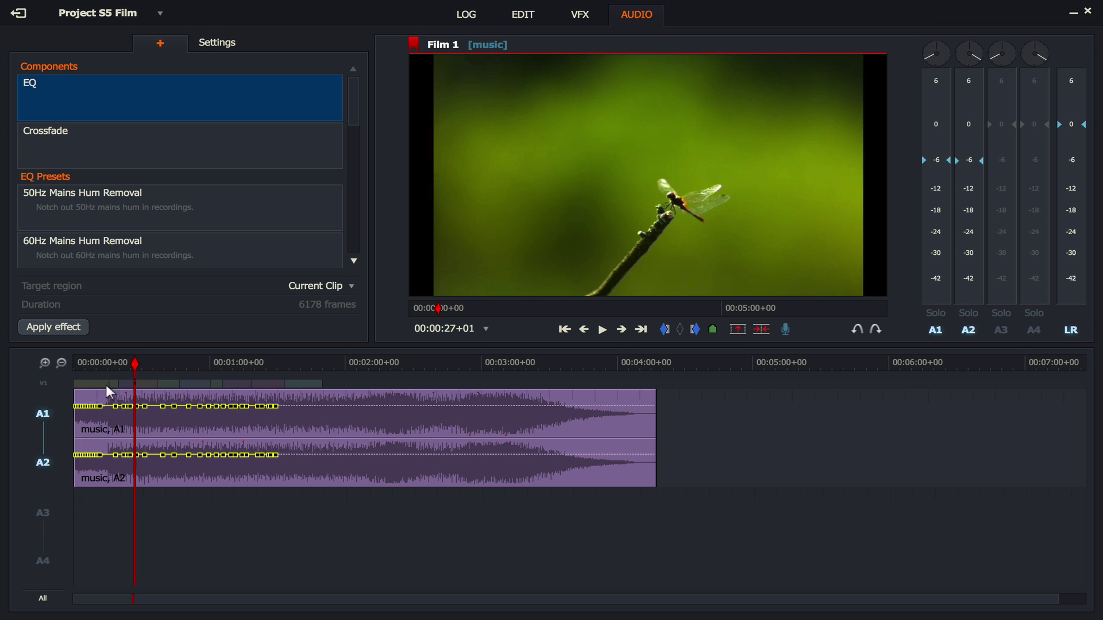
pyautogui.rightClick(99, 410)
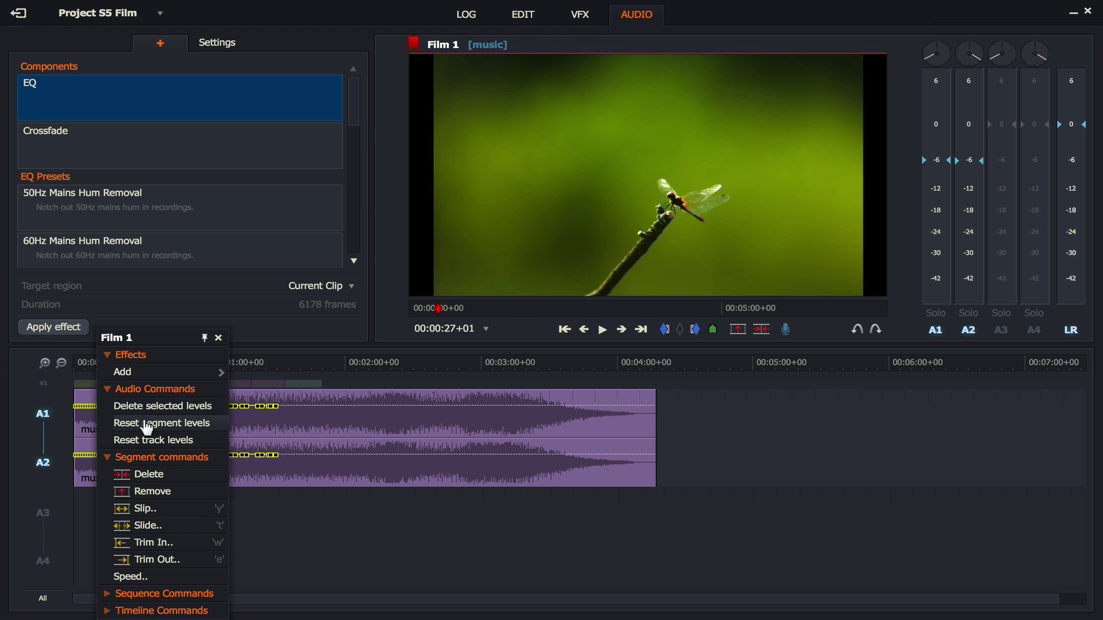
pyautogui.click(156, 441)
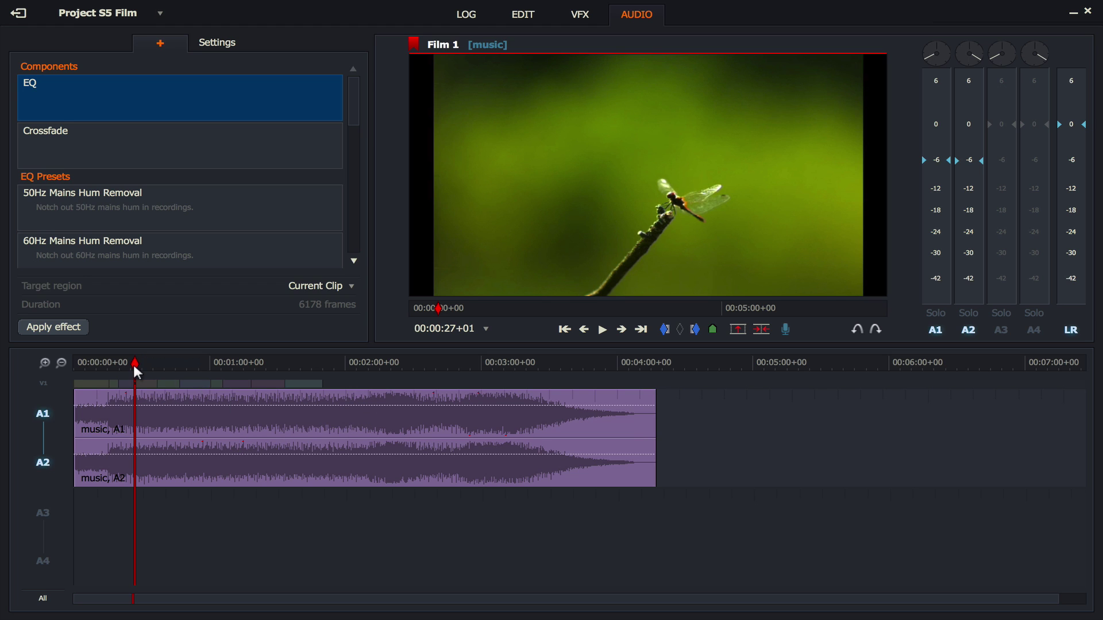
pyautogui.moveTo(135, 369); pyautogui.dragTo(29, 361)
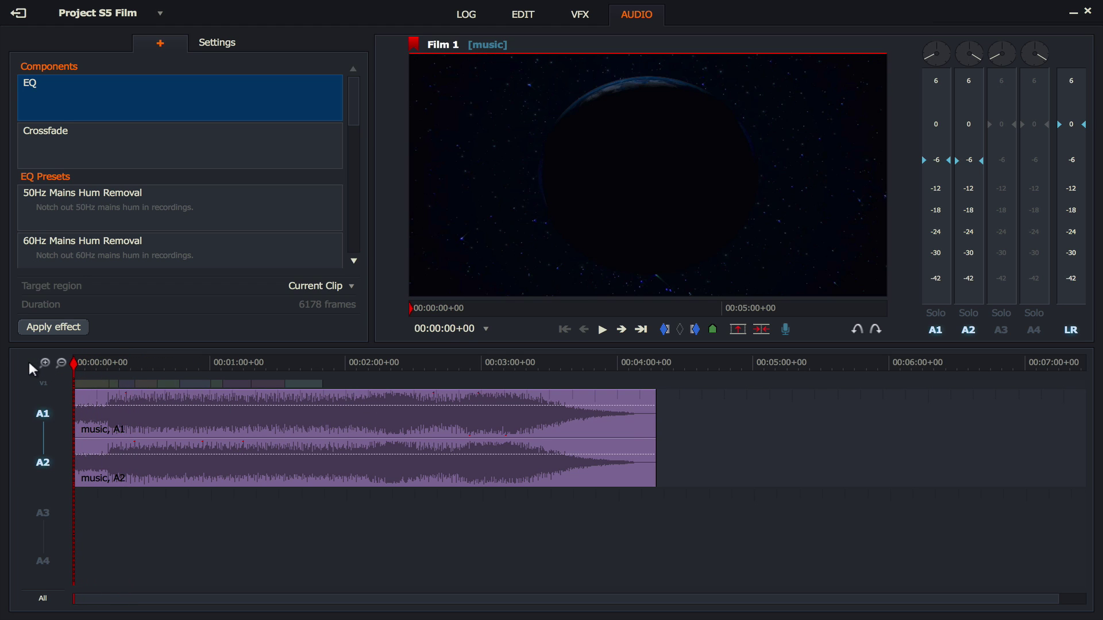
# - Fade the music in on A1 and A2 from mute at the start to full level at about 00:00:13, and play the fade
pyautogui.press('space')
pyautogui.scroll(3, 341, 421)
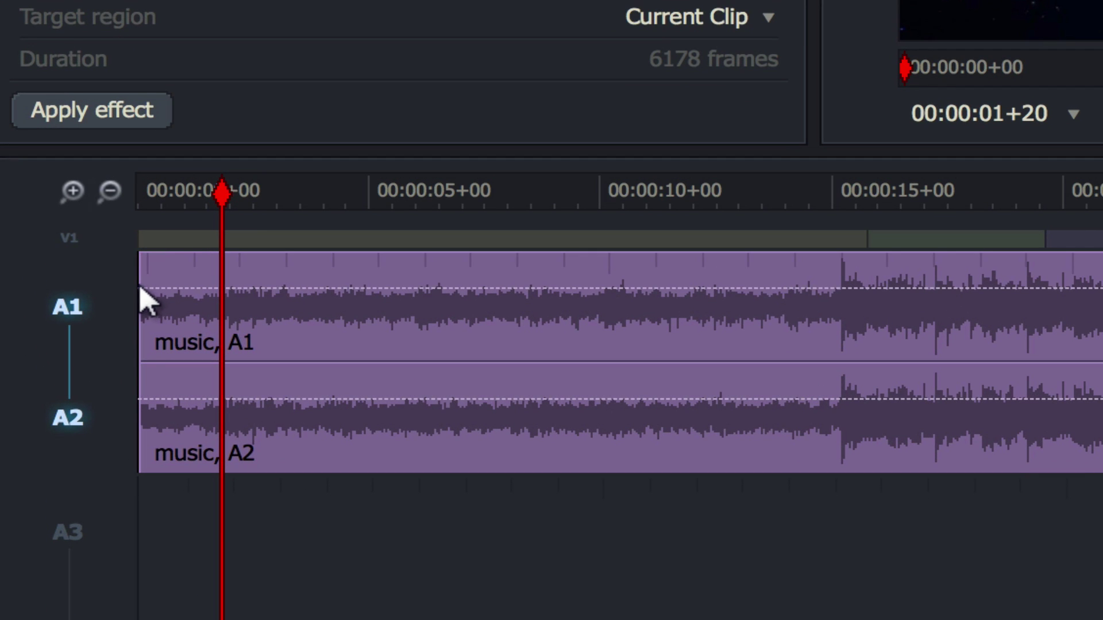
pyautogui.click(140, 289)
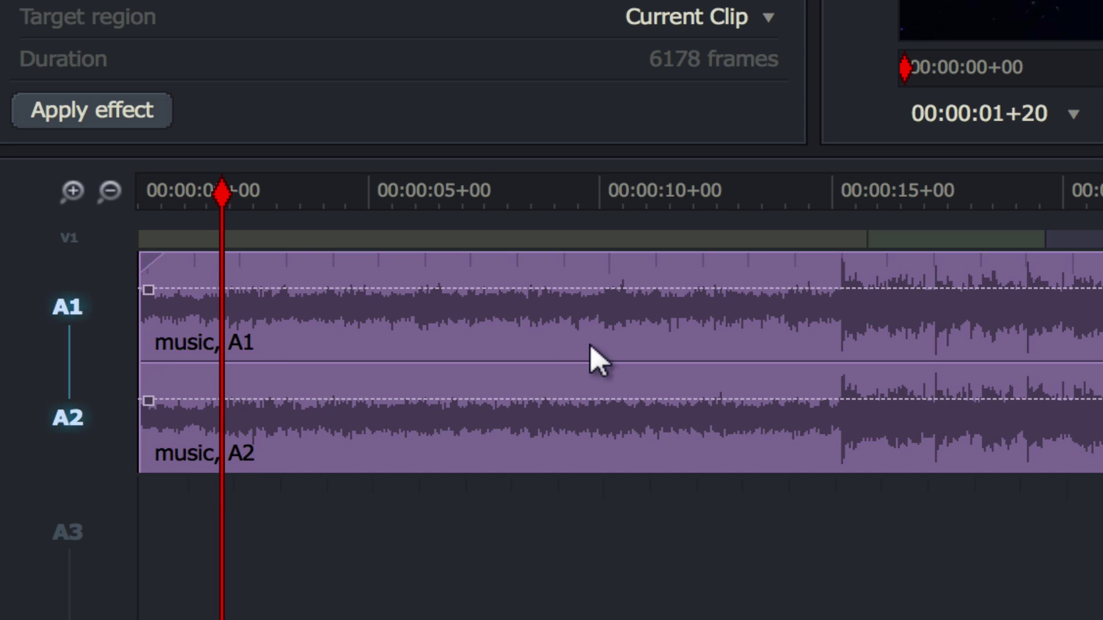
pyautogui.click(731, 290)
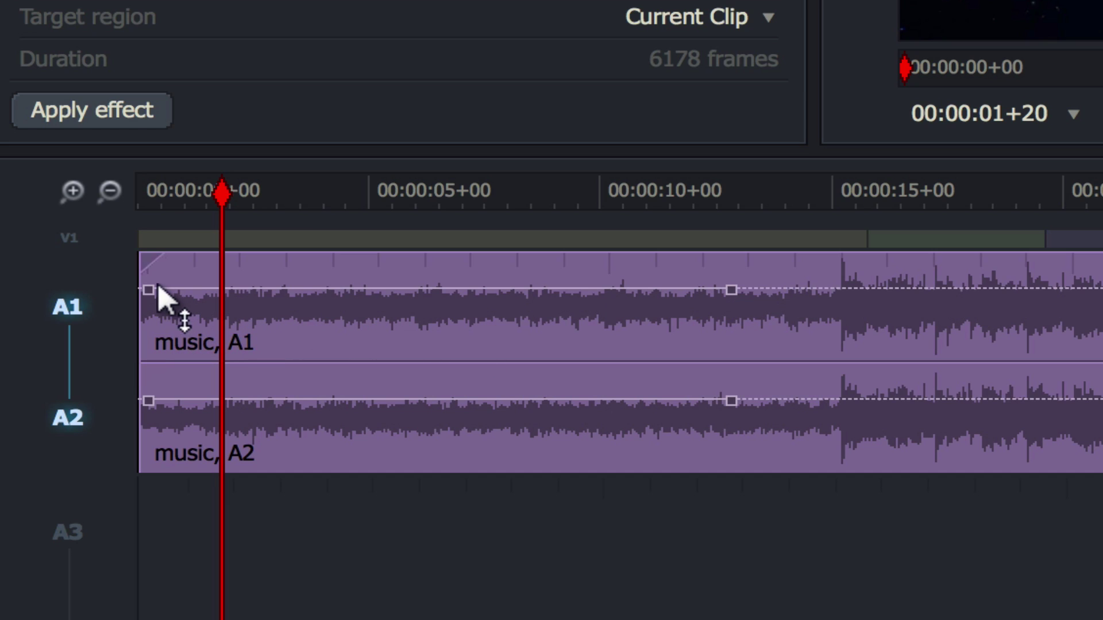
pyautogui.moveTo(148, 292); pyautogui.dragTo(140, 419)
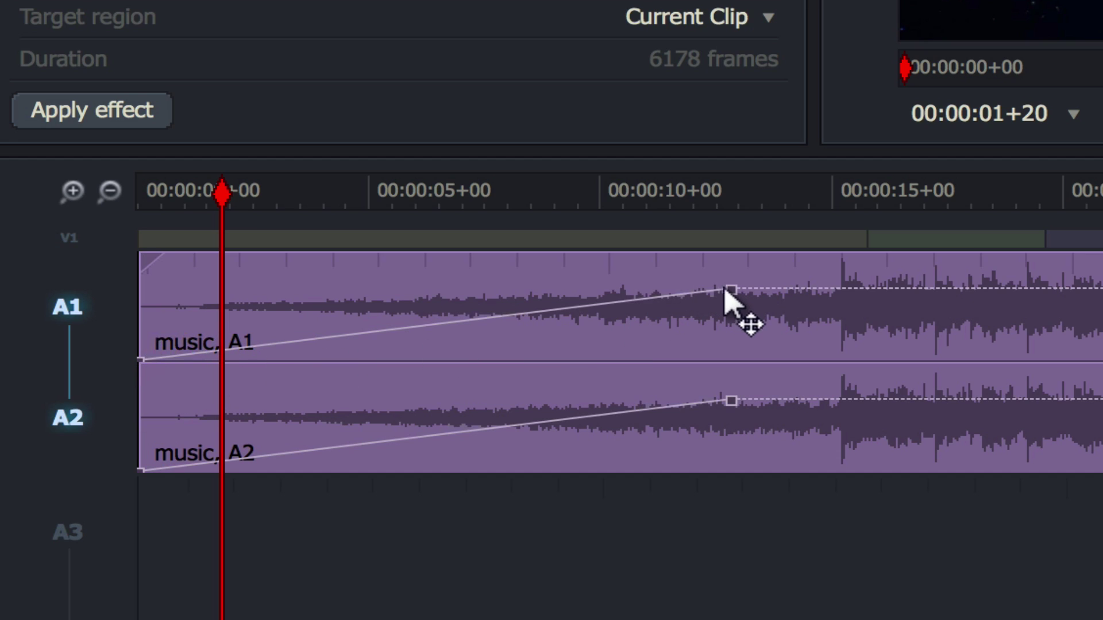
pyautogui.moveTo(222, 194); pyautogui.dragTo(123, 192)
pyautogui.press('space')
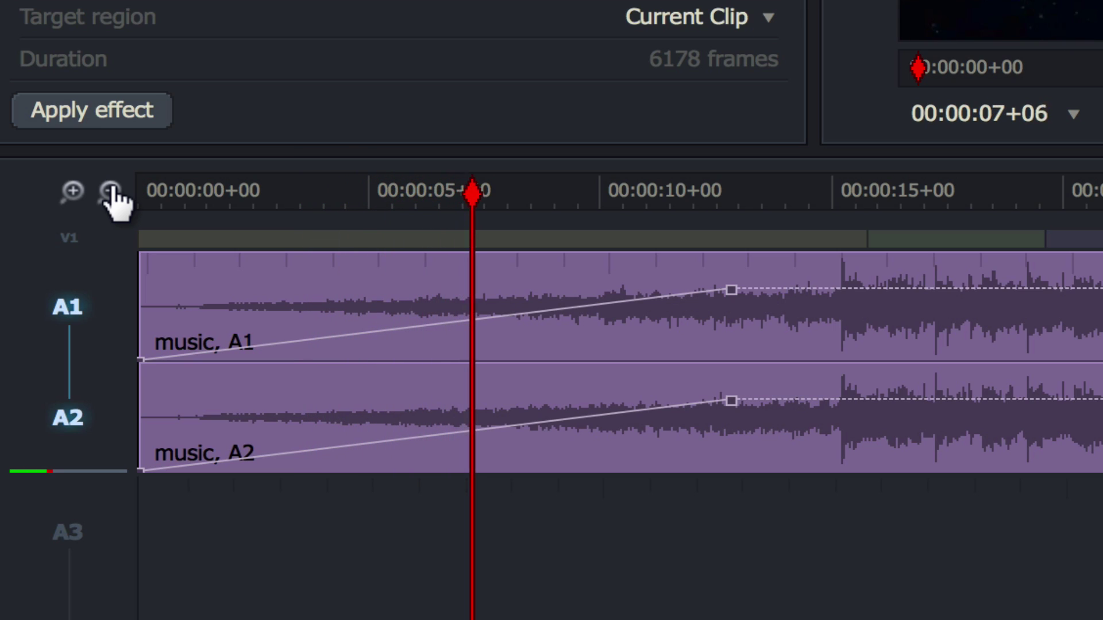
pyautogui.press('space')
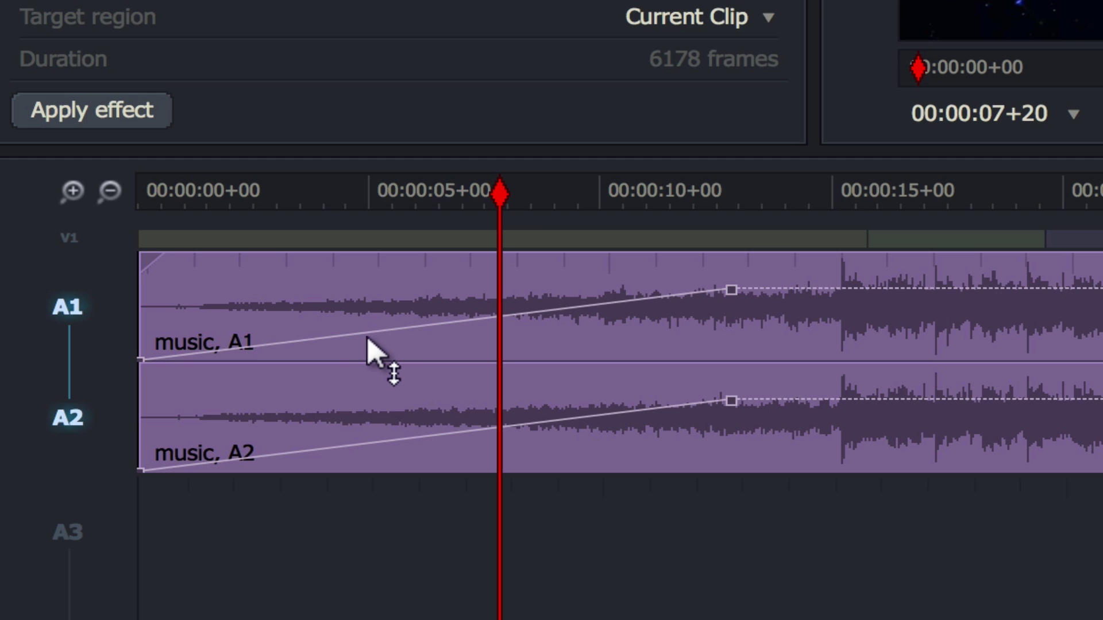
# - Add a level node within the fade-in, raise it at about 00:00:03 for a quicker initial rise, and play the opening
pyautogui.click(332, 338)
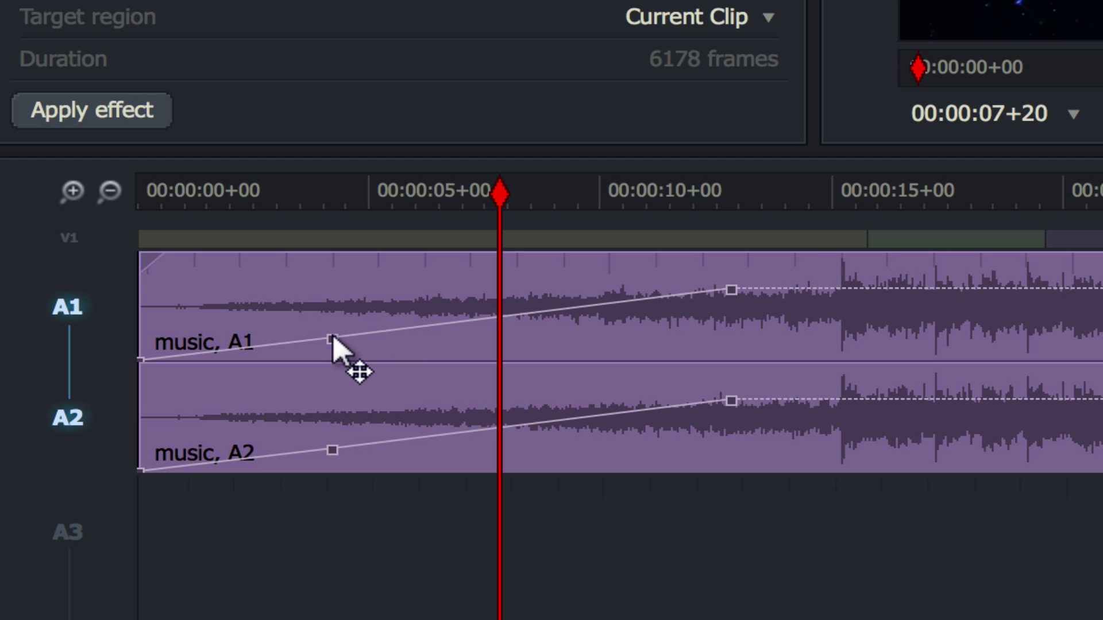
pyautogui.moveTo(333, 337); pyautogui.dragTo(293, 313)
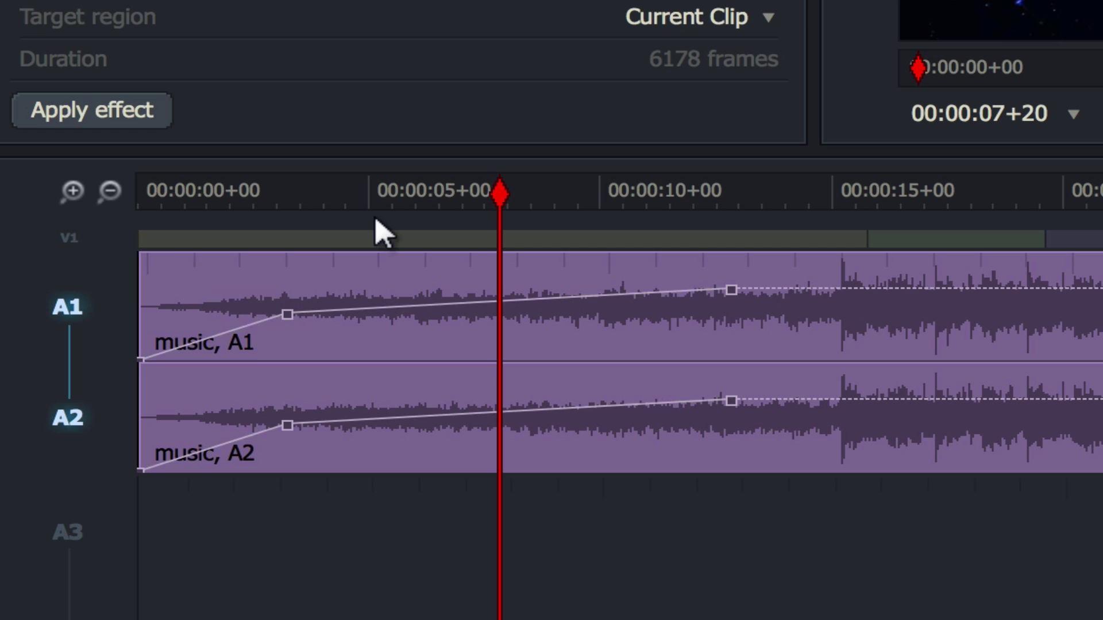
pyautogui.click(222, 192)
pyautogui.press('Home')
pyautogui.press('space')
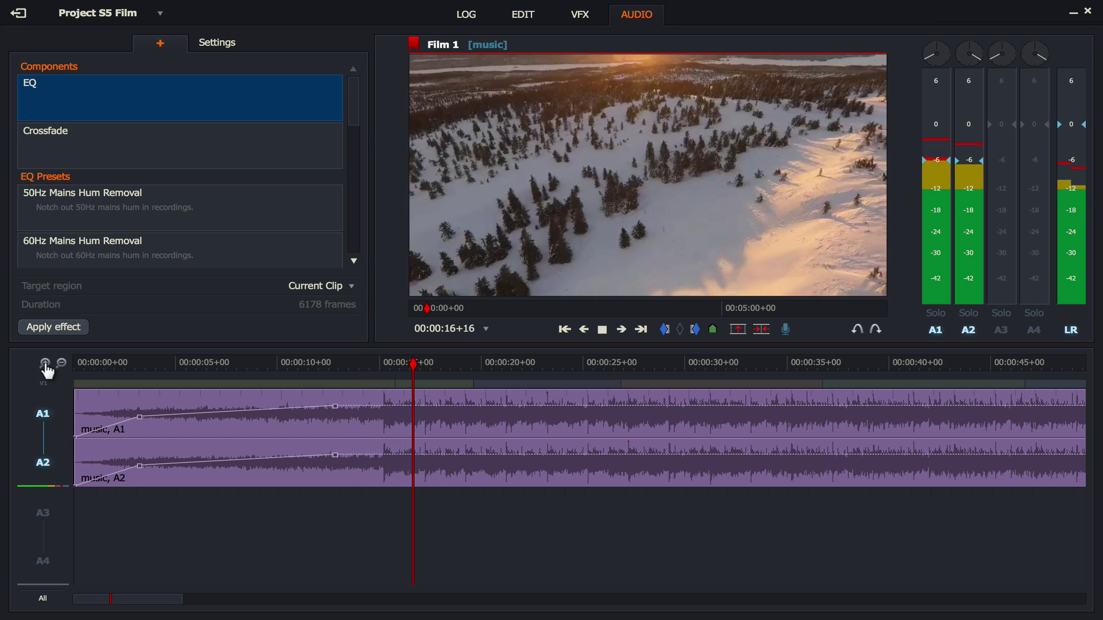
pyautogui.press('space')
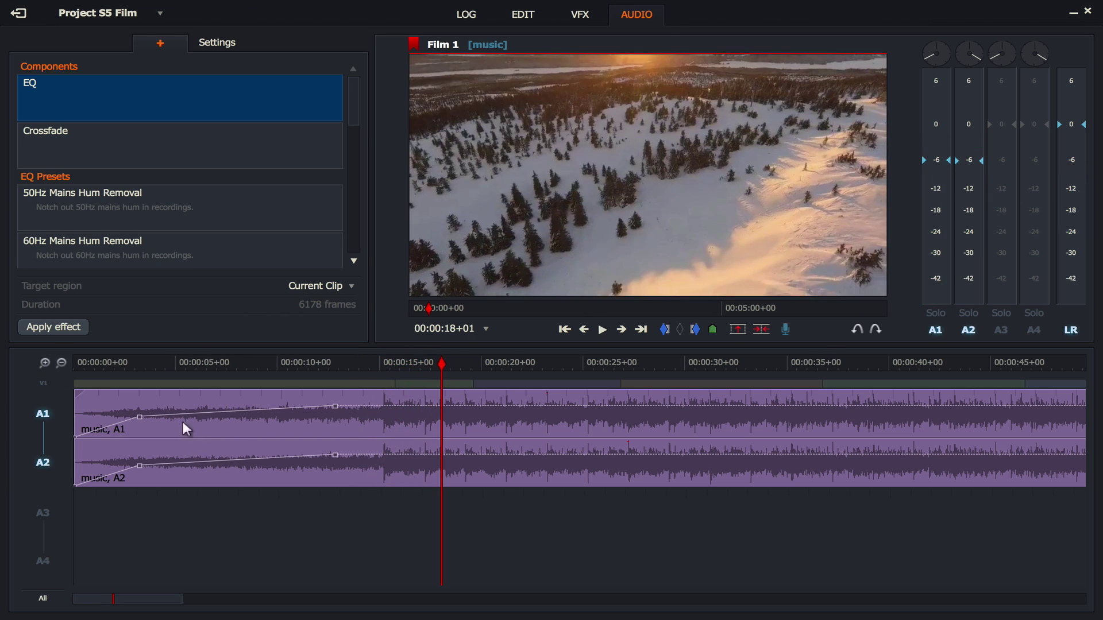
# - Cut the music at 00:01:54+23, shortly after the last video clip ends, and delete the remaining segment
pyautogui.moveTo(161, 599); pyautogui.dragTo(357, 608)
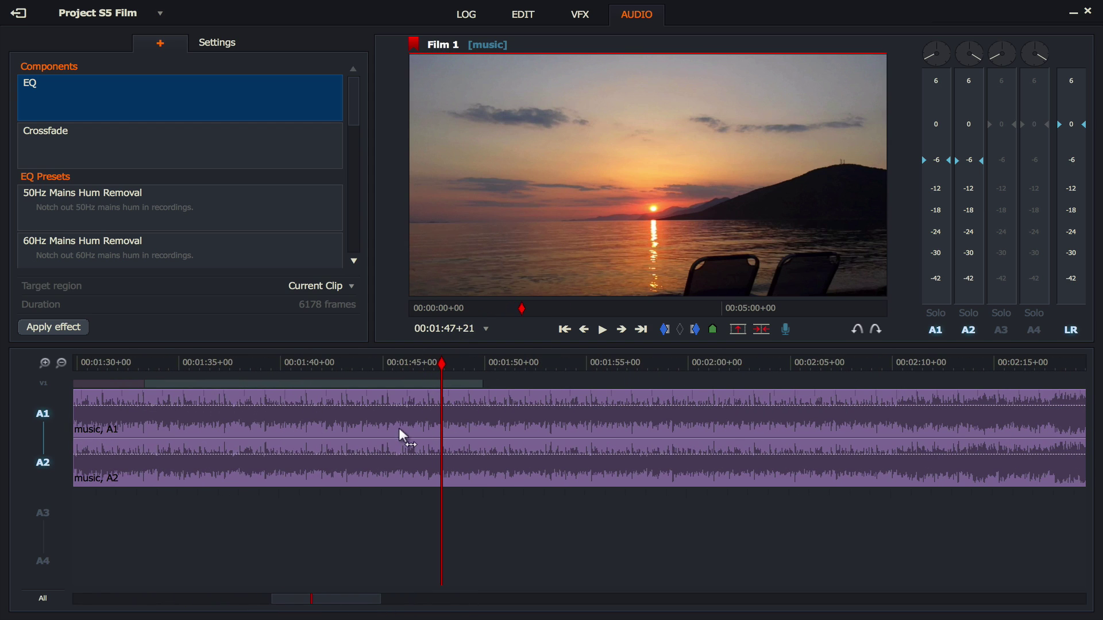
pyautogui.moveTo(456, 364); pyautogui.dragTo(472, 364)
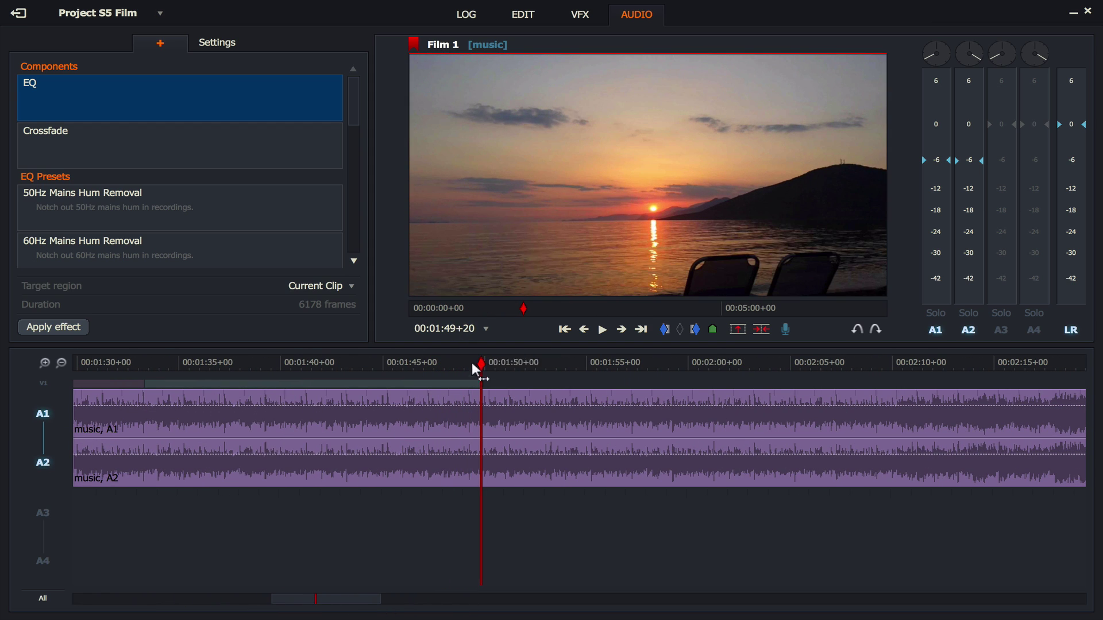
pyautogui.click(62, 363)
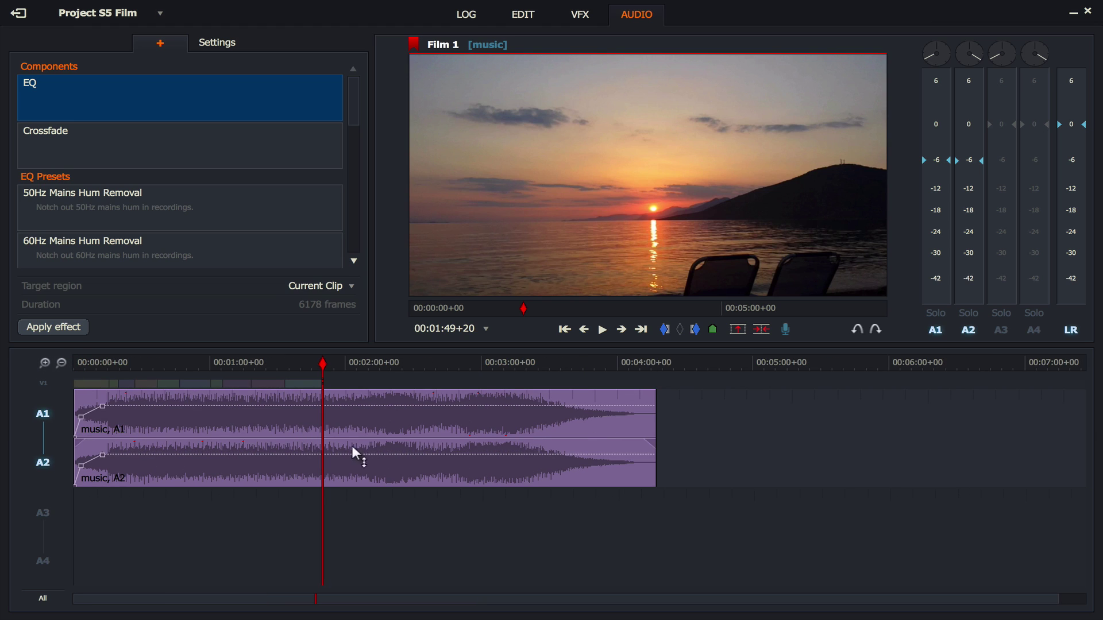
pyautogui.moveTo(322, 364); pyautogui.dragTo(335, 363)
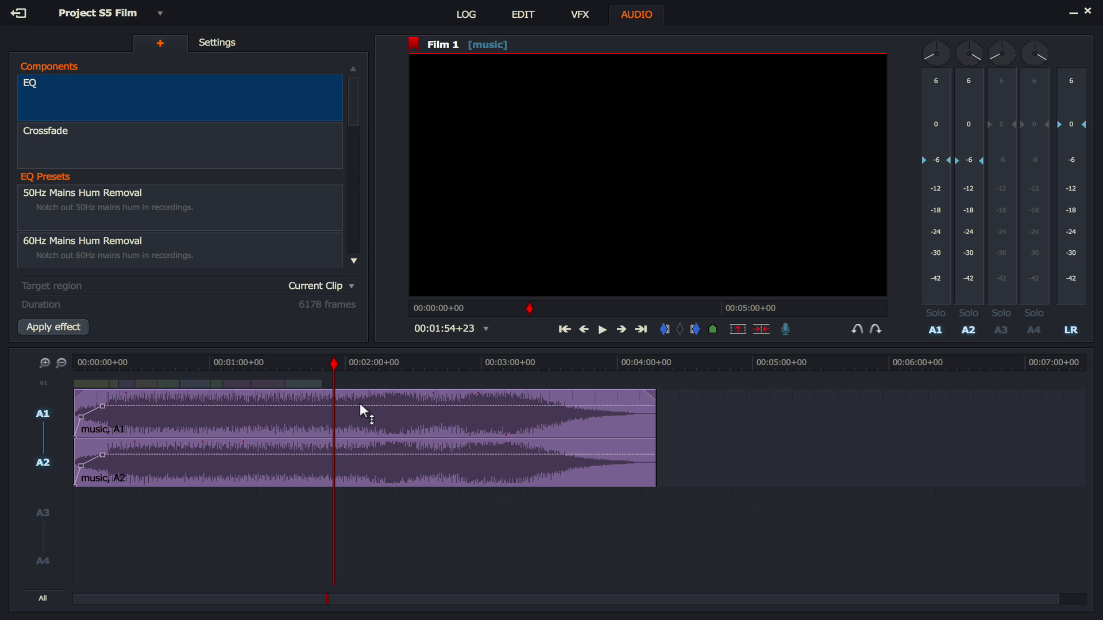
pyautogui.press('c')
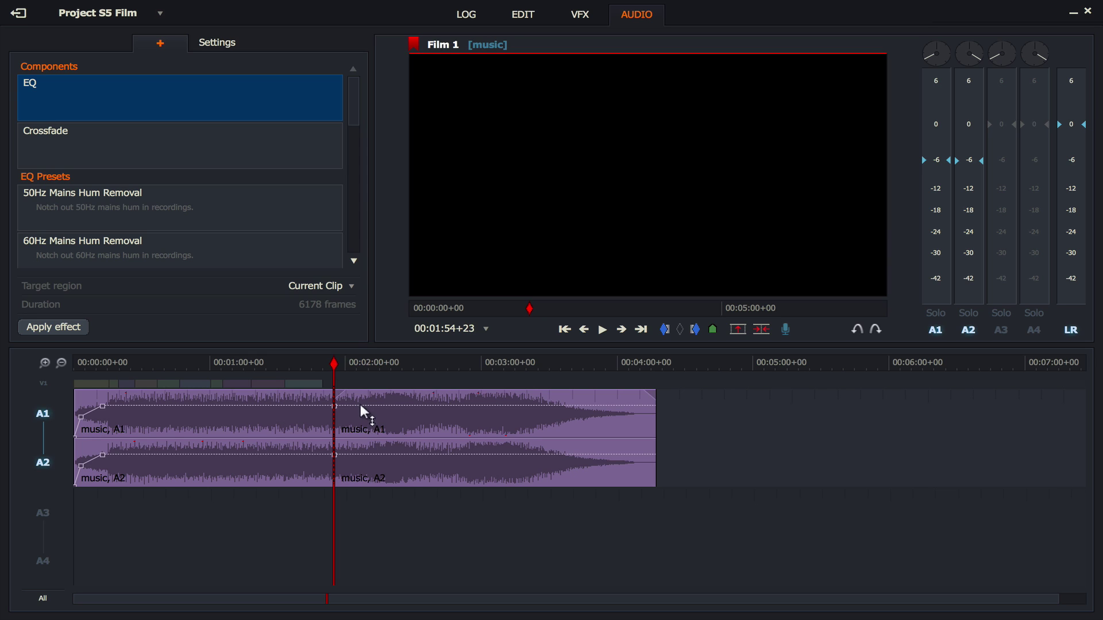
pyautogui.rightClick(462, 400)
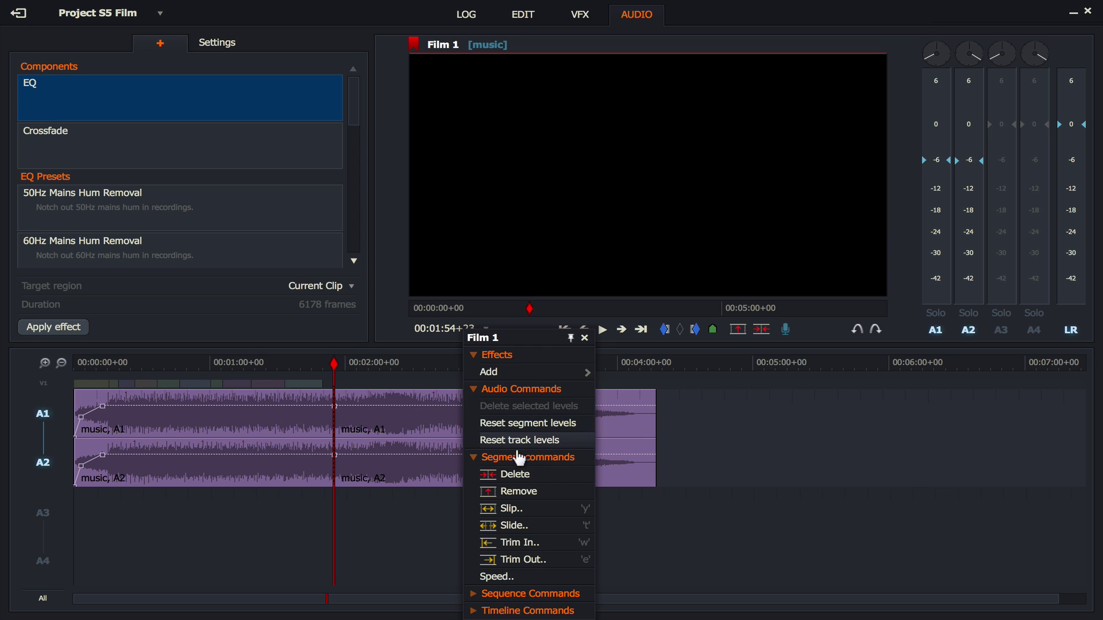
pyautogui.click(510, 475)
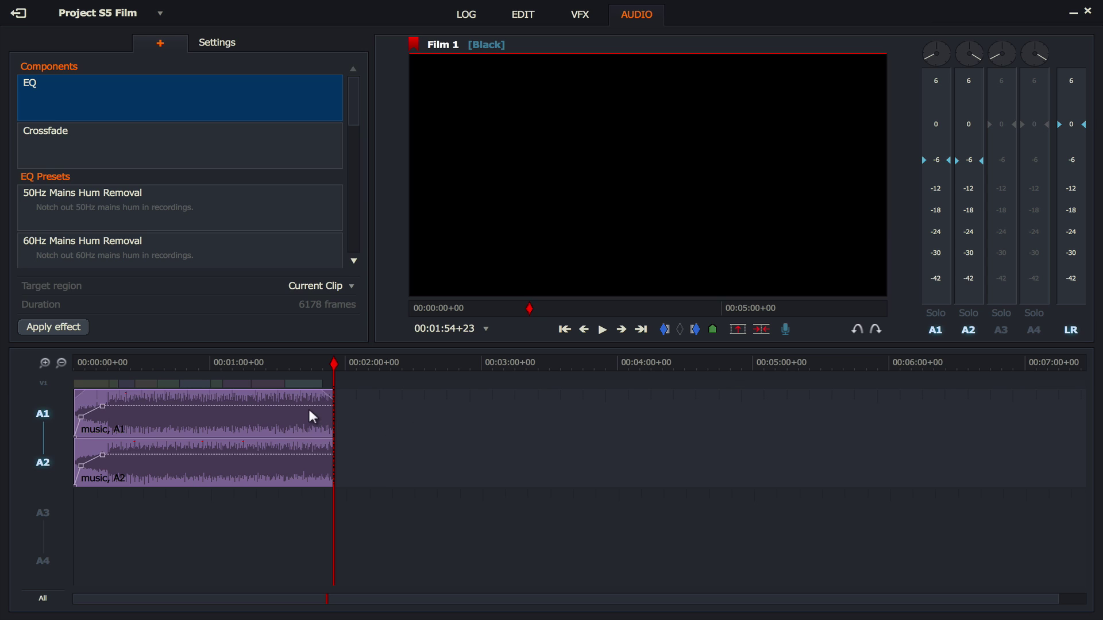
# - Fade the music out on A1 and A2 from about 00:01:49 to mute at its end, and play the ending
pyautogui.click(45, 363)
pyautogui.click(44, 363)
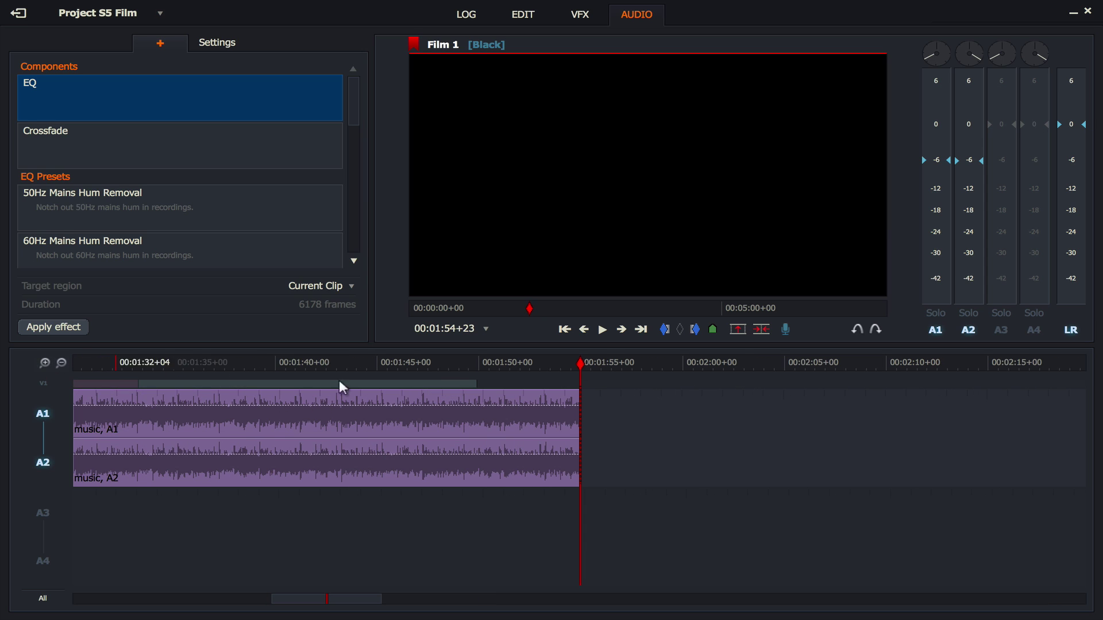
pyautogui.click(463, 405)
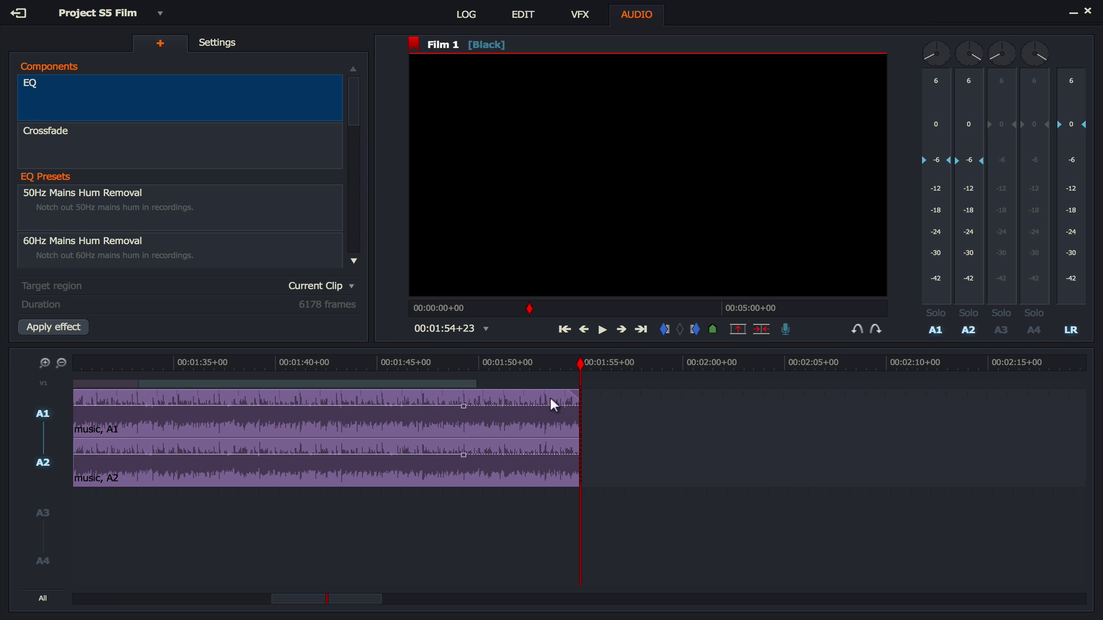
pyautogui.click(576, 406)
pyautogui.moveTo(576, 406); pyautogui.dragTo(600, 459)
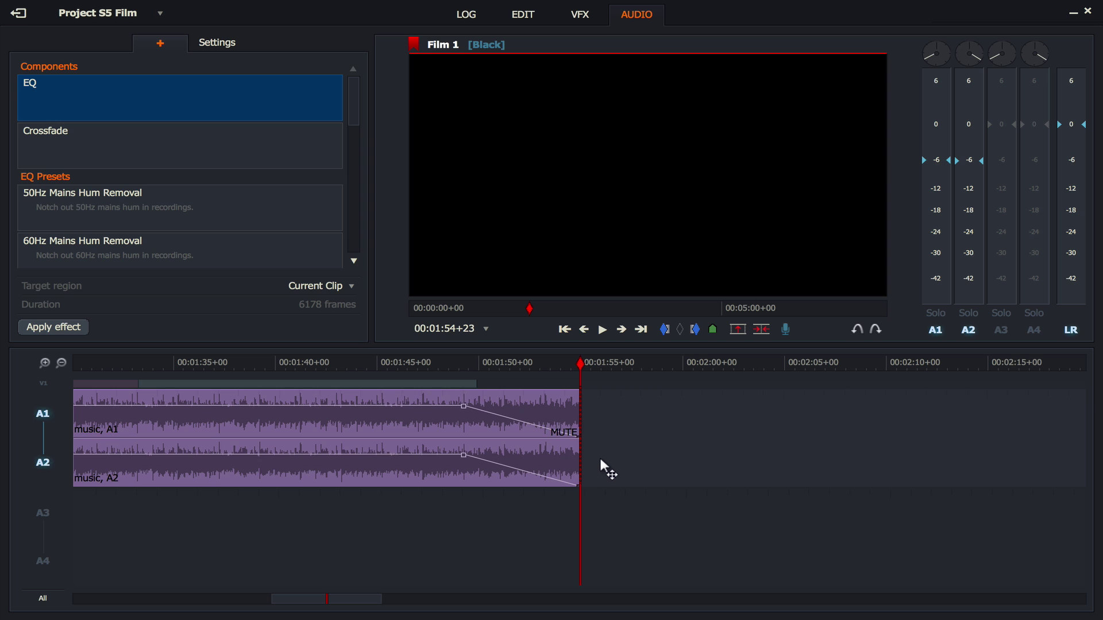
pyautogui.moveTo(451, 362); pyautogui.dragTo(425, 363)
pyautogui.press('space')
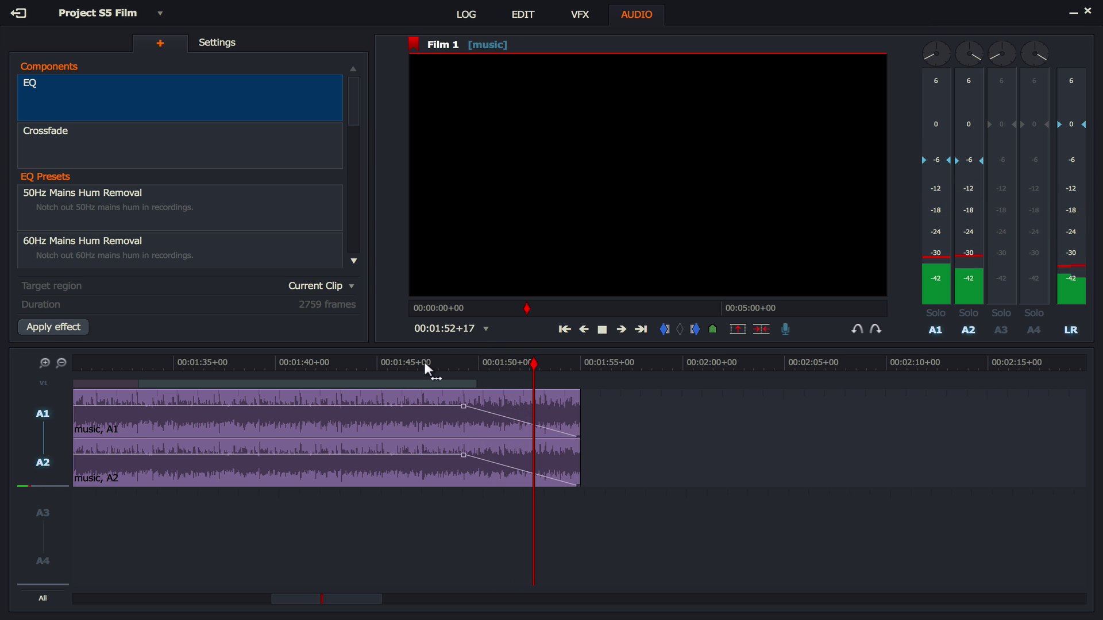
pyautogui.press('space')
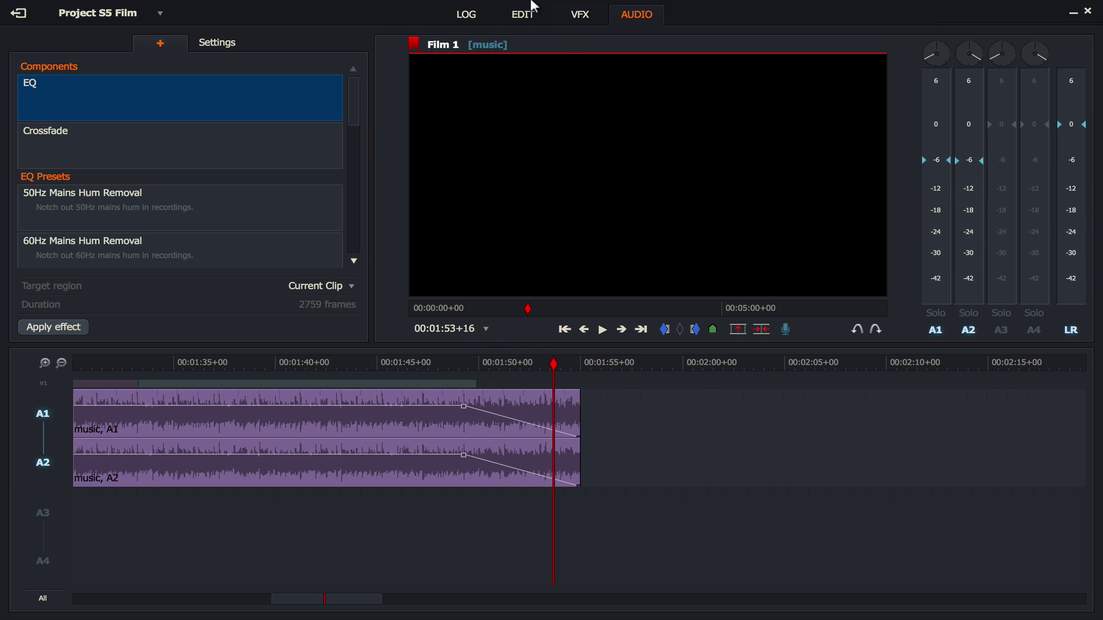
# - Enable the V1 track in the editing workspace, review the whole timeline, and return to the audio mixing workspace
pyautogui.click(526, 19)
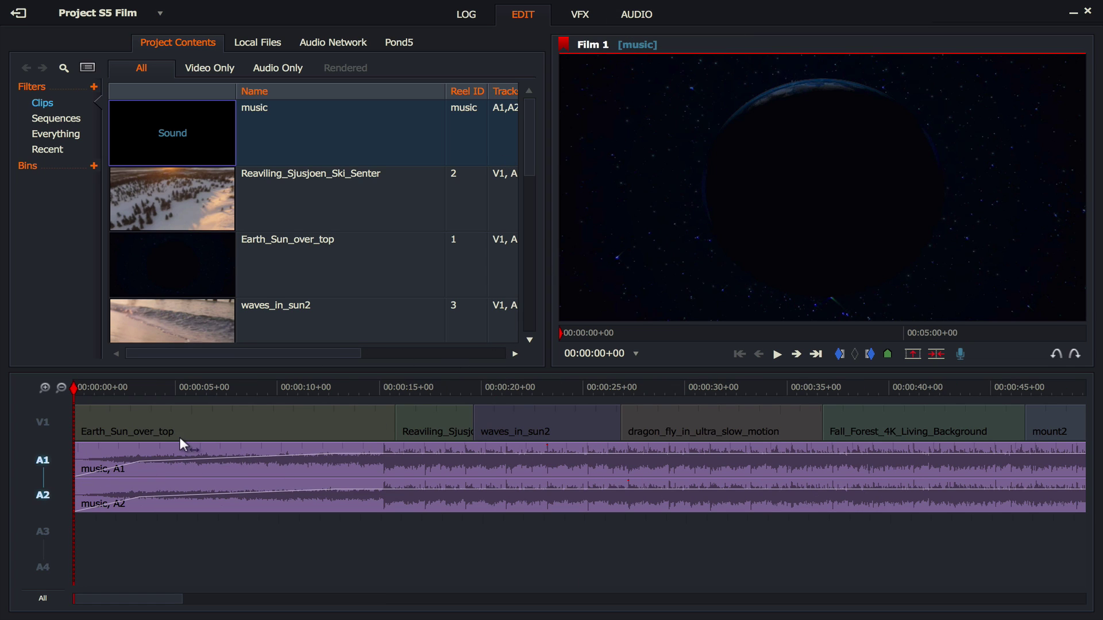
pyautogui.click(45, 425)
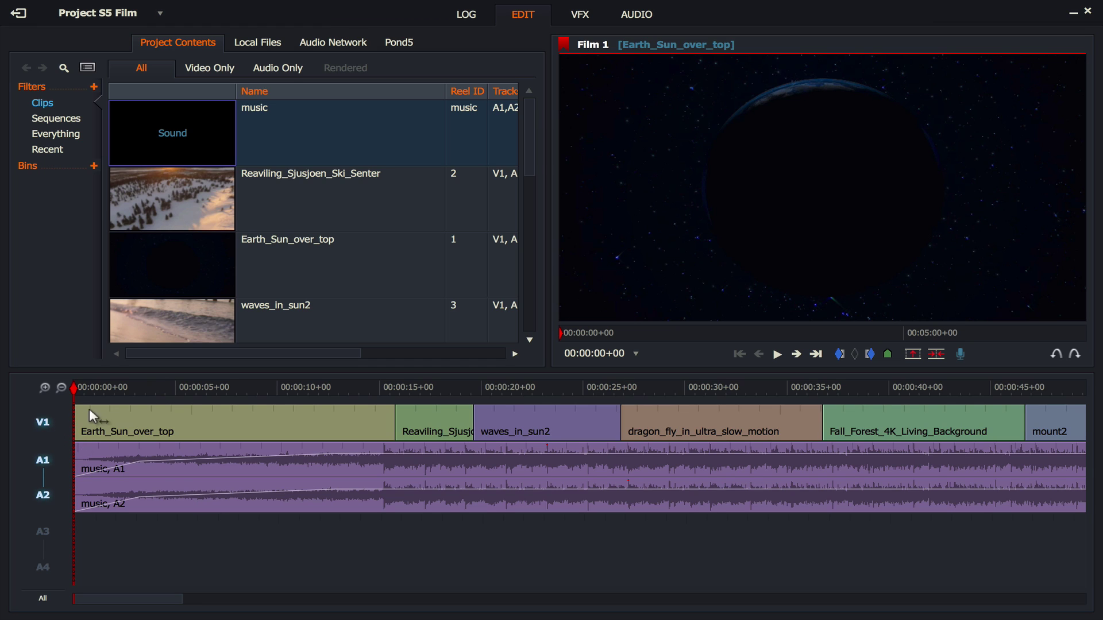
pyautogui.click(62, 389)
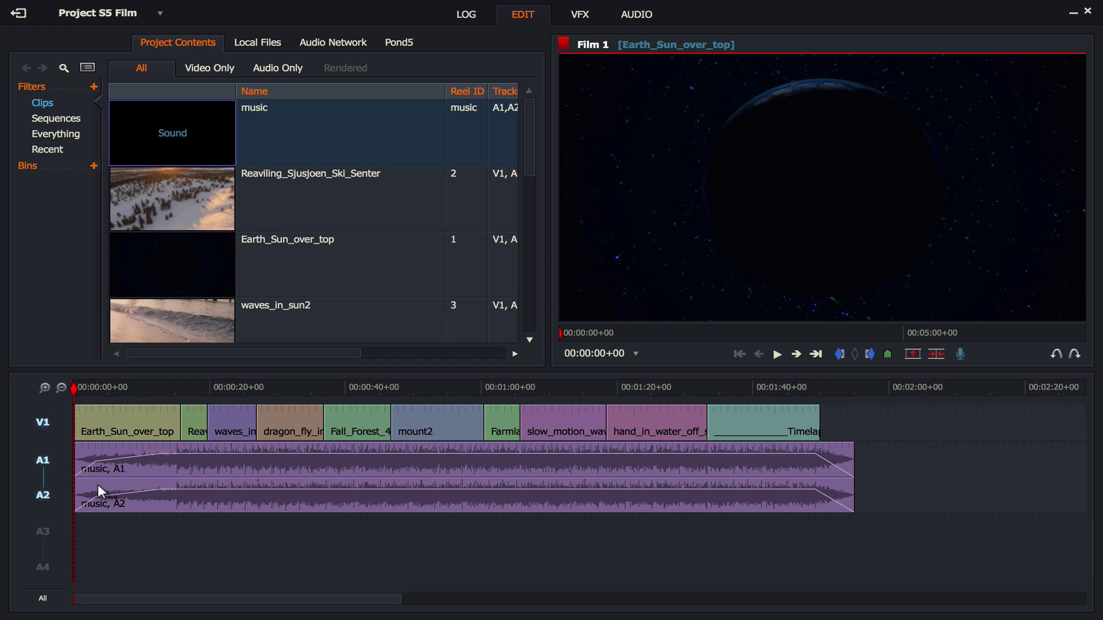
pyautogui.click(43, 423)
pyautogui.click(43, 423)
pyautogui.click(49, 471)
pyautogui.click(50, 471)
pyautogui.click(640, 18)
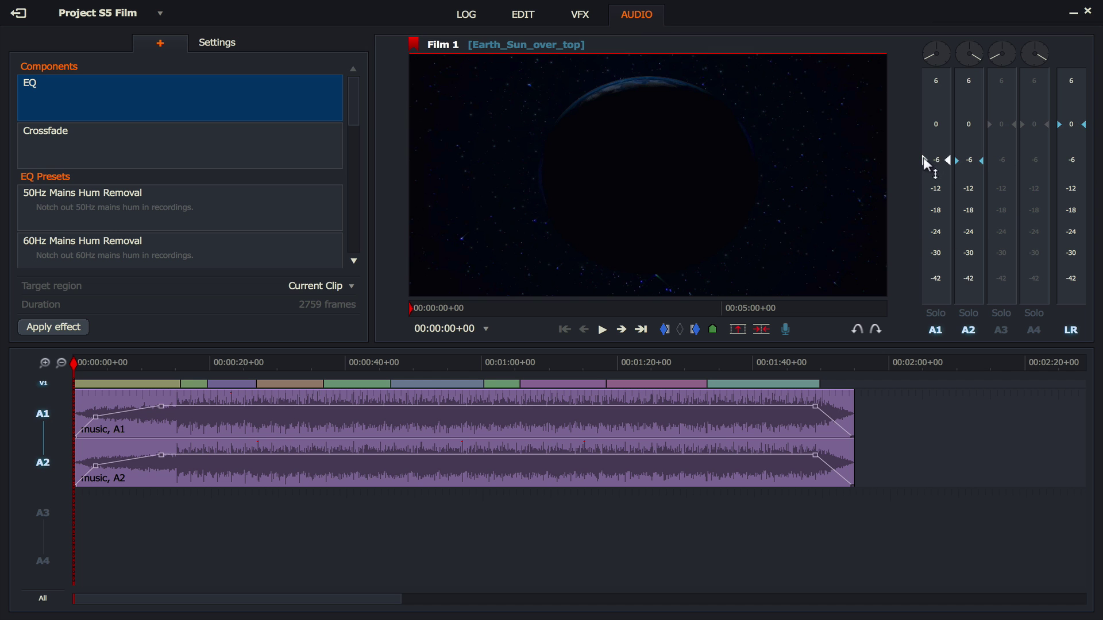